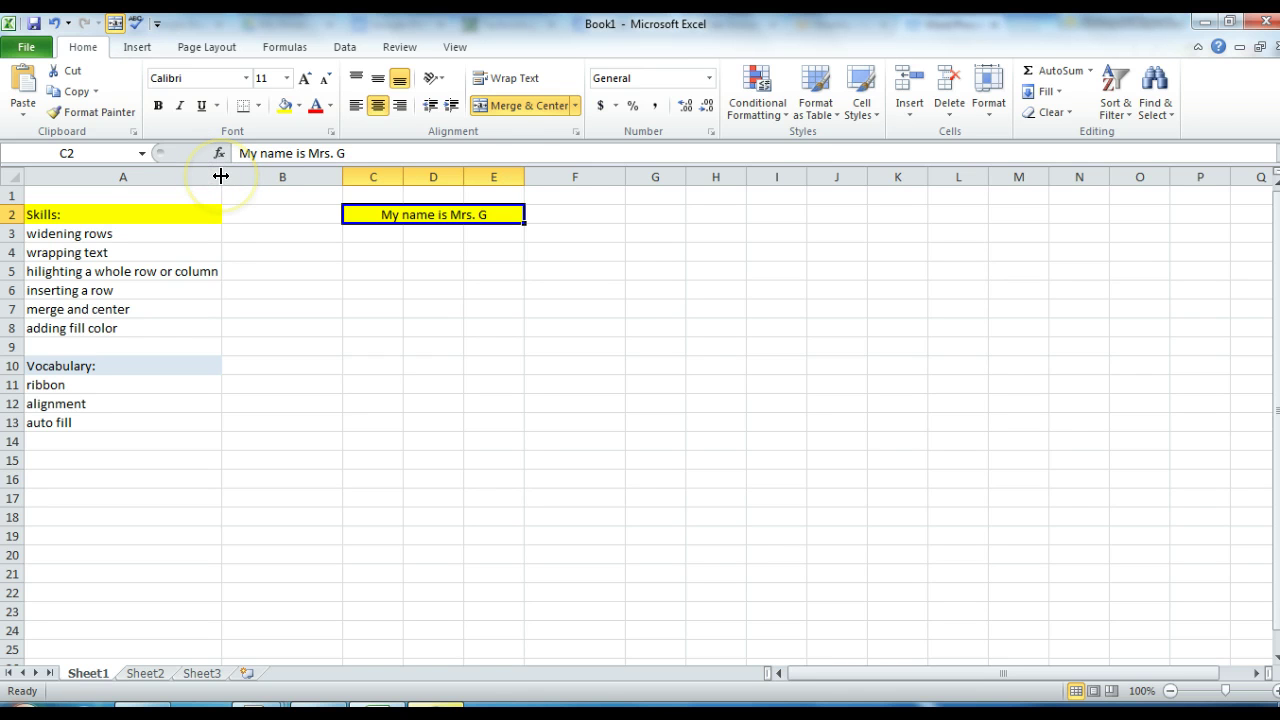
- Widen column A well beyond its longest entry, and undo the width change
{"action": "left_click_drag", "start_coordinate": [221, 176], "coordinate": [329, 172]}
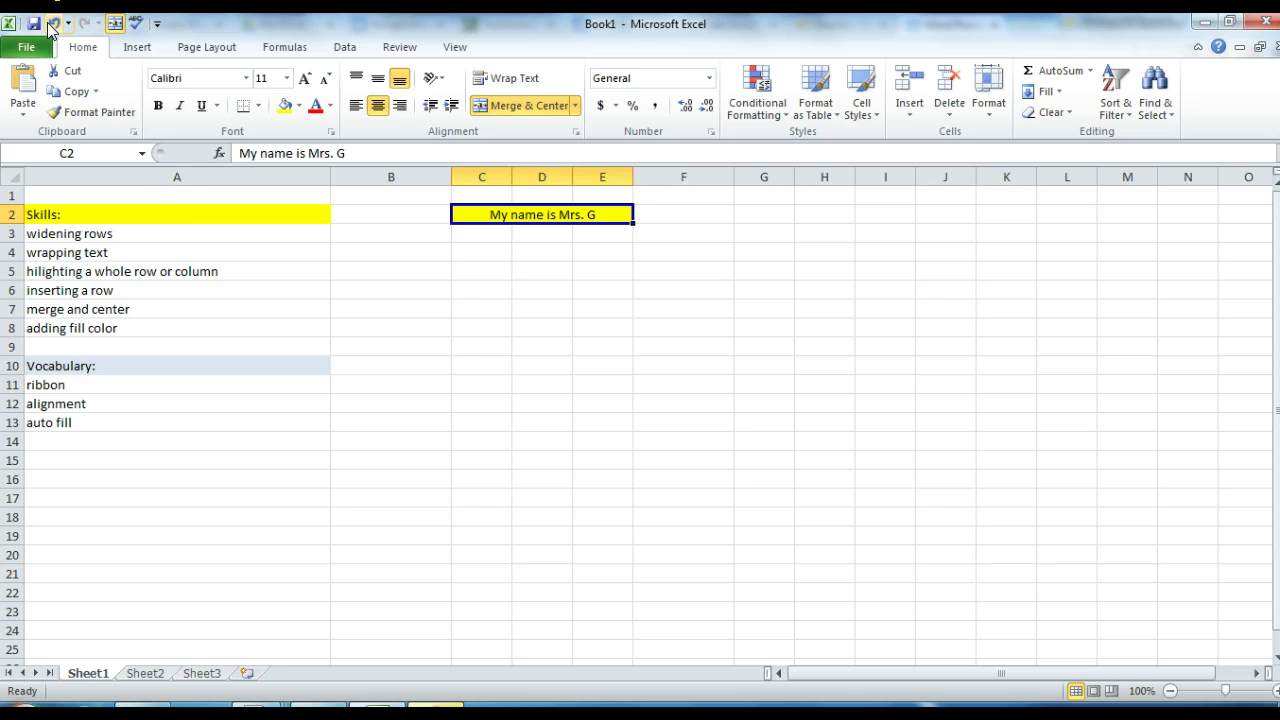
{"action": "left_click", "coordinate": [157, 23]}
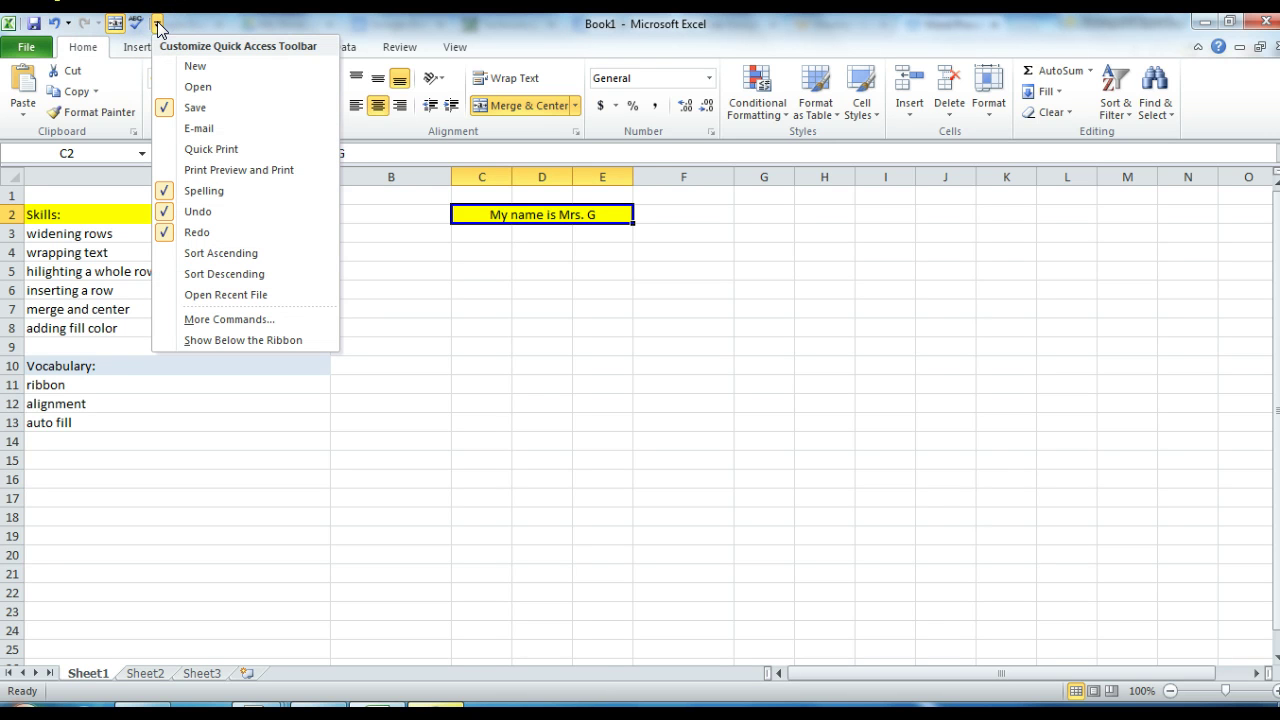
{"action": "left_click", "coordinate": [157, 23]}
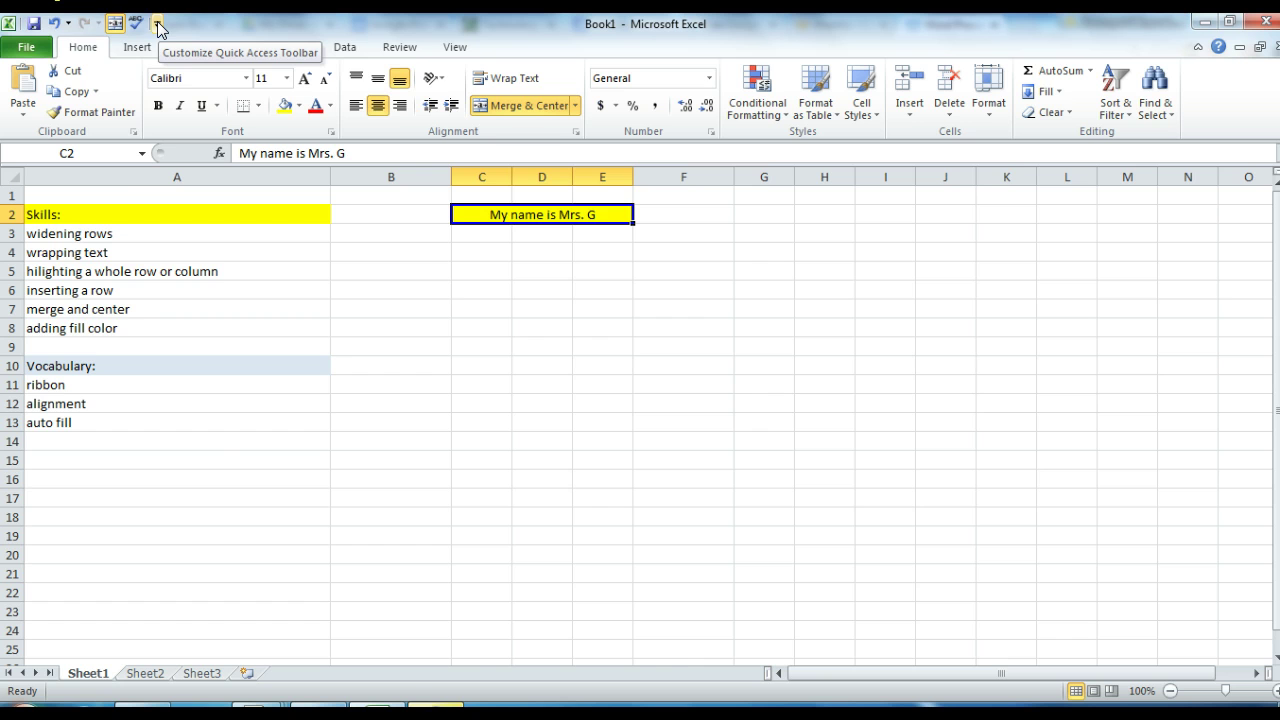
{"action": "left_click", "coordinate": [53, 23]}
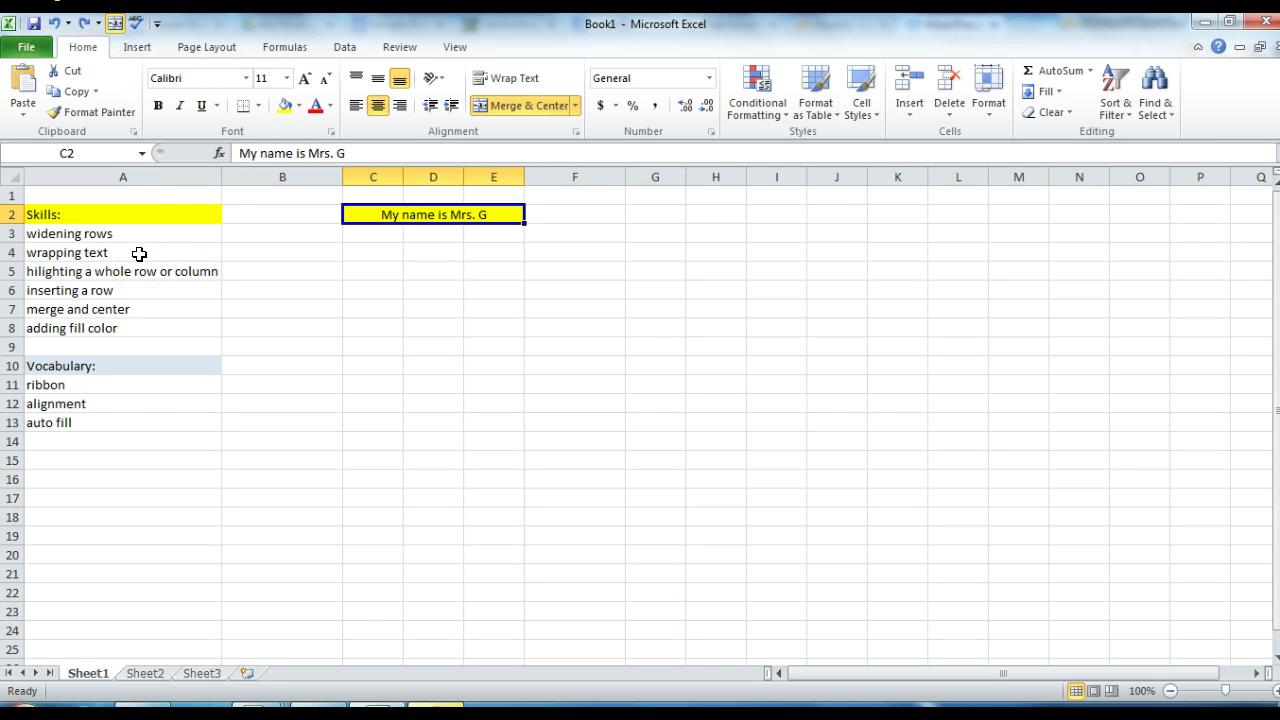
- Enter the same introduction sentence as in the yellow merged cell C2 into cell C4
{"action": "left_click", "coordinate": [363, 250]}
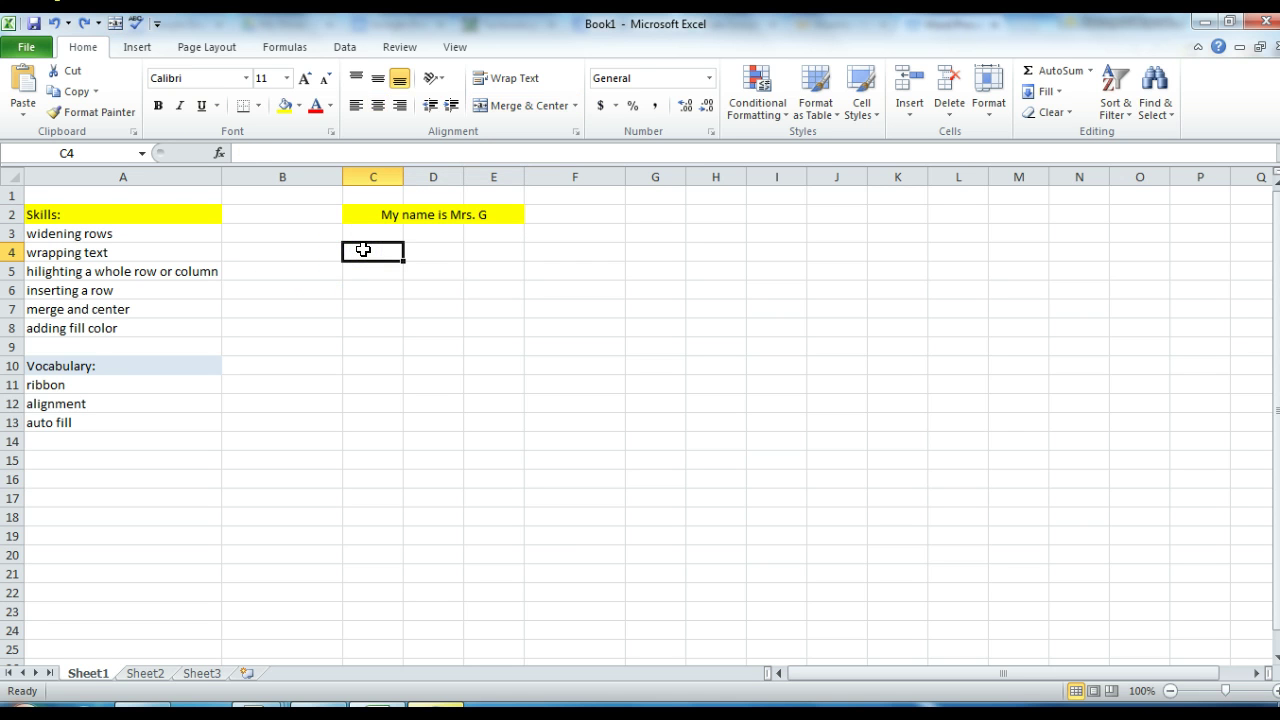
{"action": "type", "text": "My name is Mrs."}
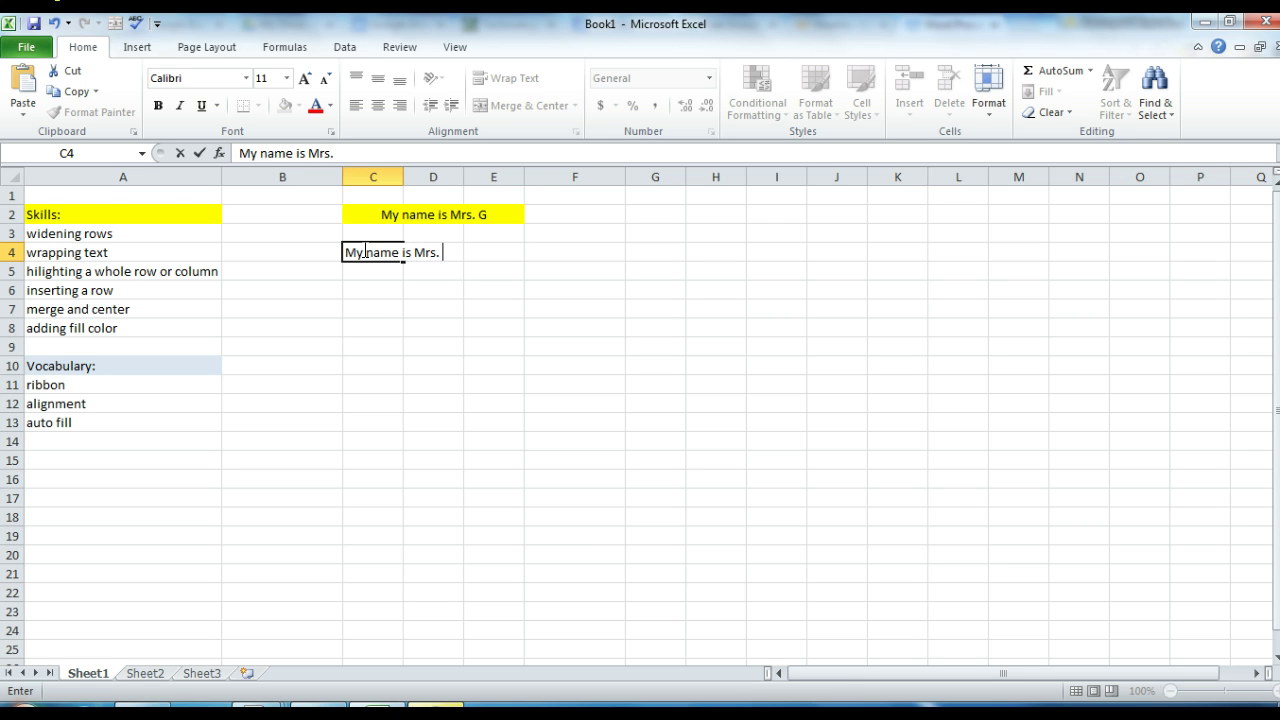
{"action": "type", "text": " G"}
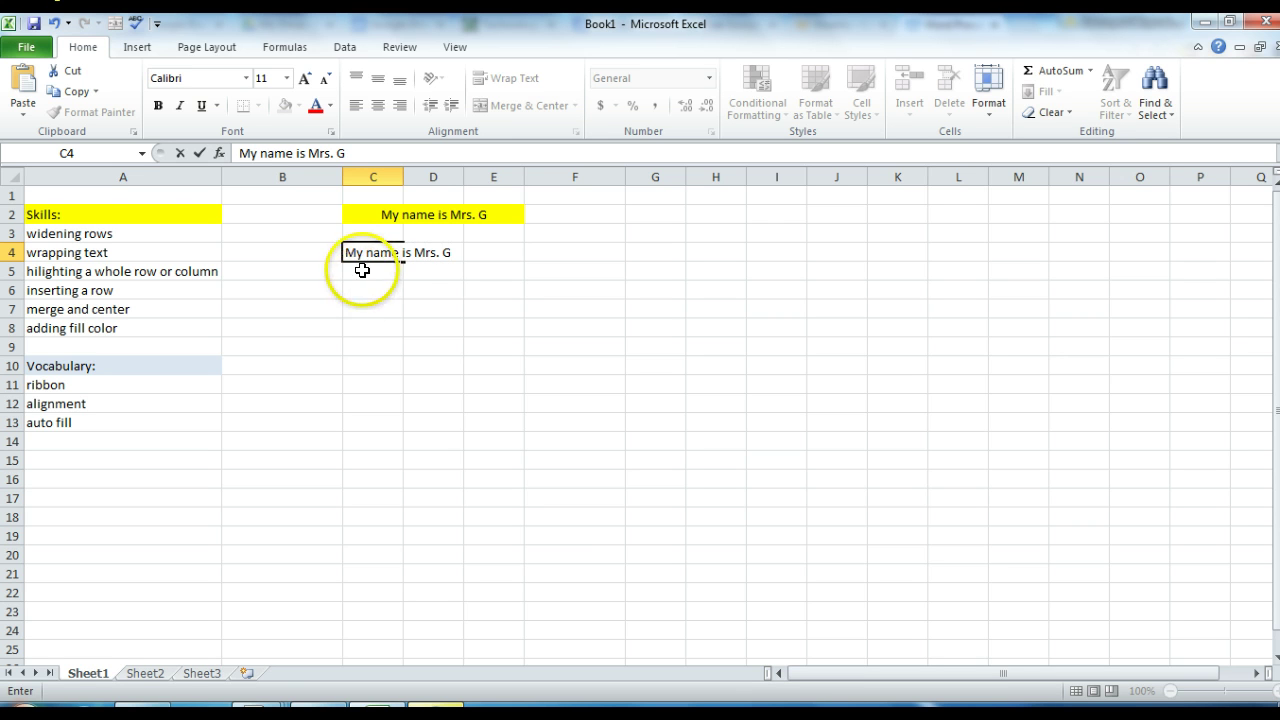
{"action": "left_click", "coordinate": [360, 271]}
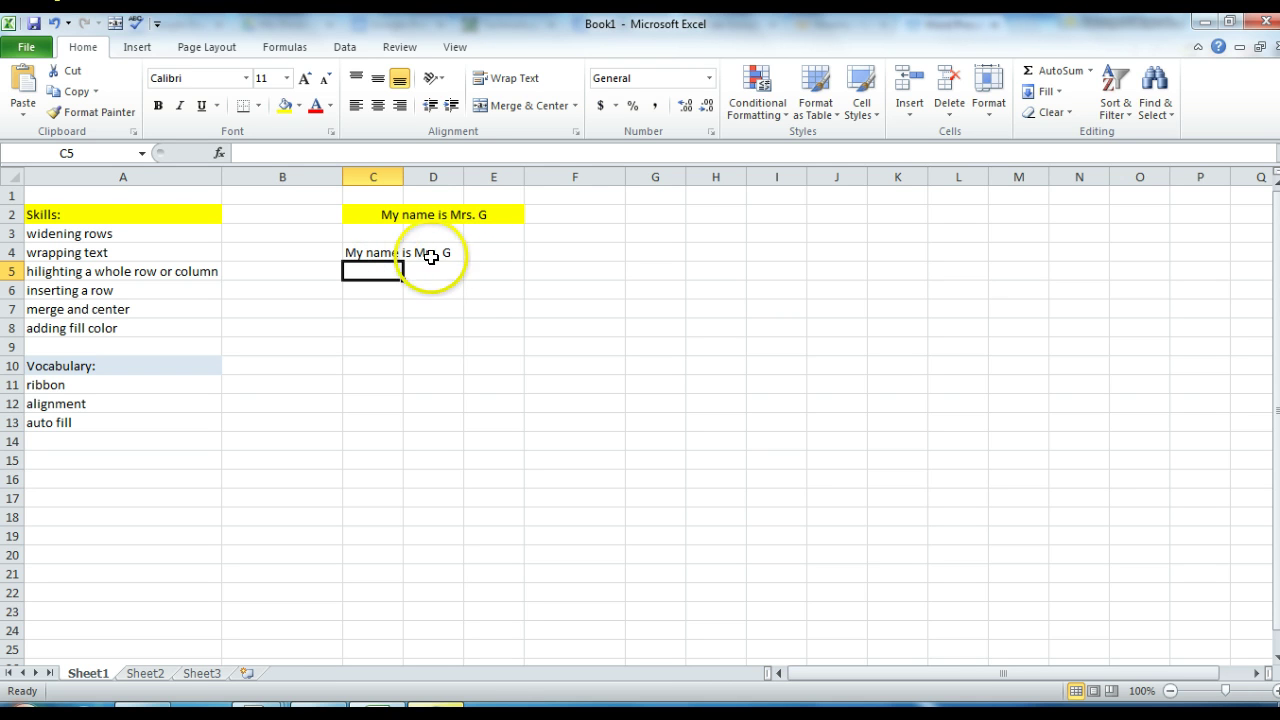
- Widen column C until the sentence in C4 fits inside it, and undo the width change
{"action": "left_click", "coordinate": [374, 251]}
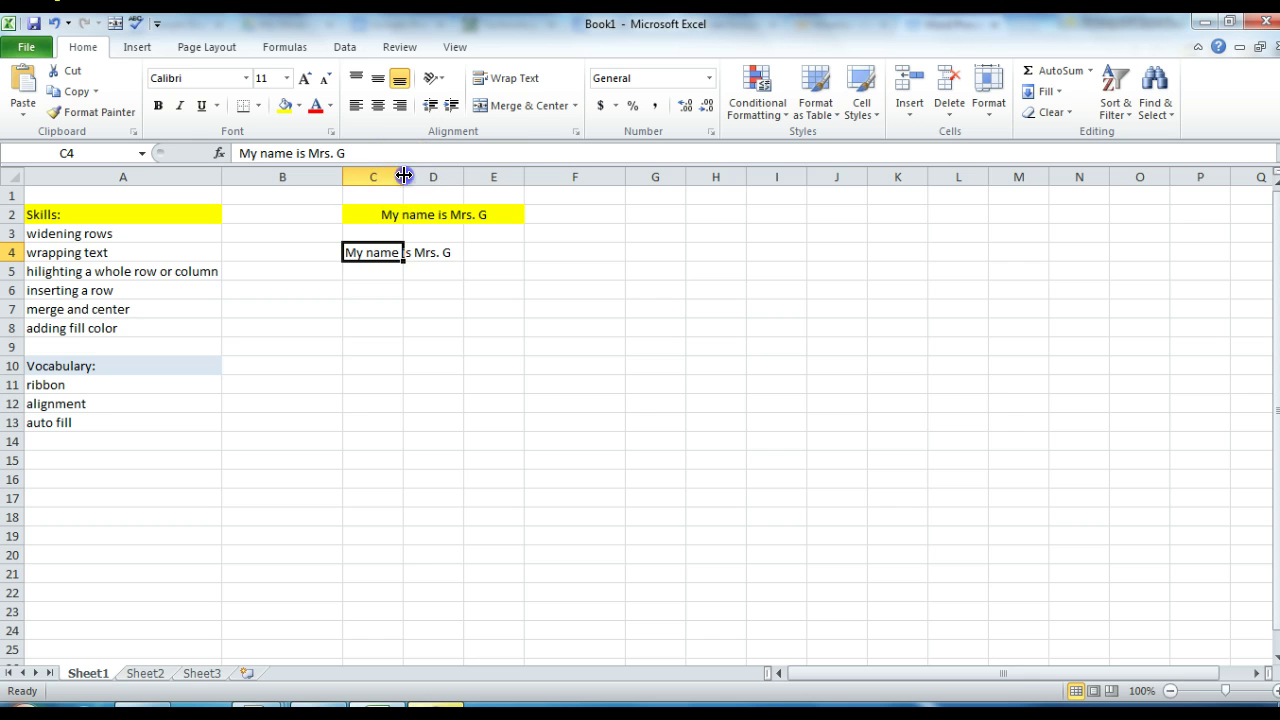
{"action": "left_click_drag", "start_coordinate": [403, 176], "coordinate": [457, 176]}
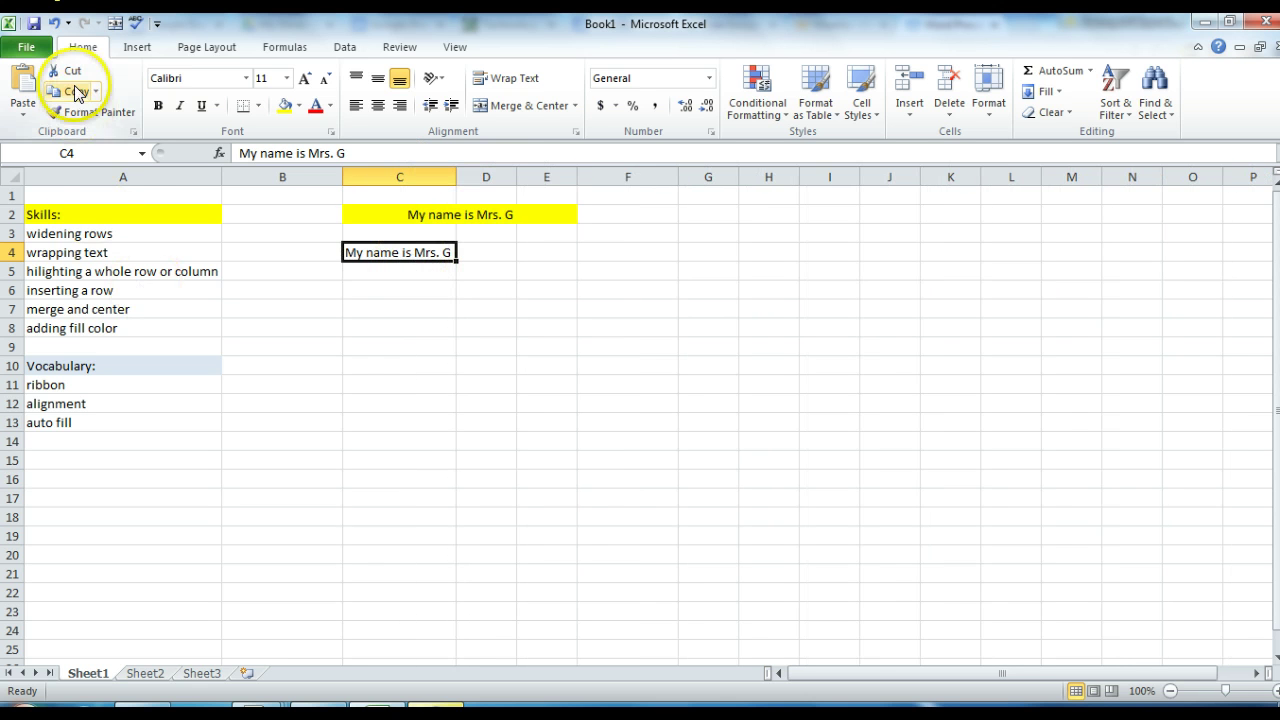
{"action": "left_click", "coordinate": [55, 22]}
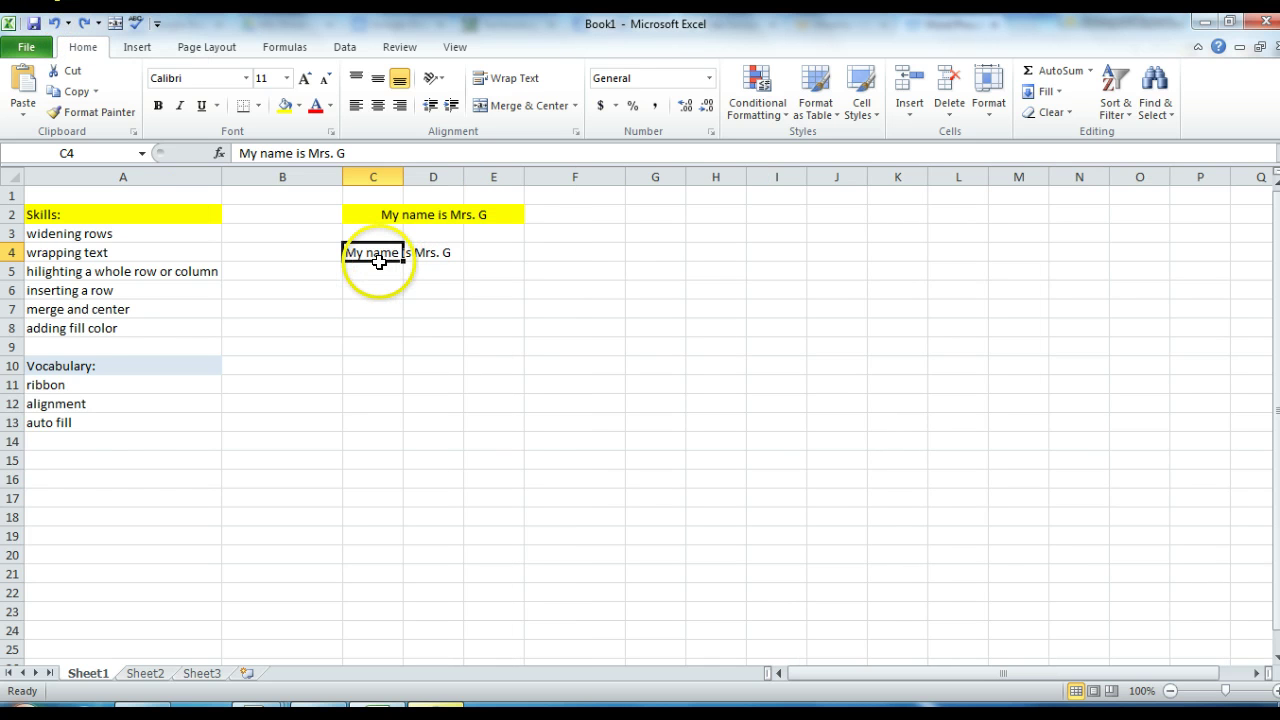
- Wrap the text in cell C4 so the sentence stays within the column's width
{"action": "left_click", "coordinate": [505, 80]}
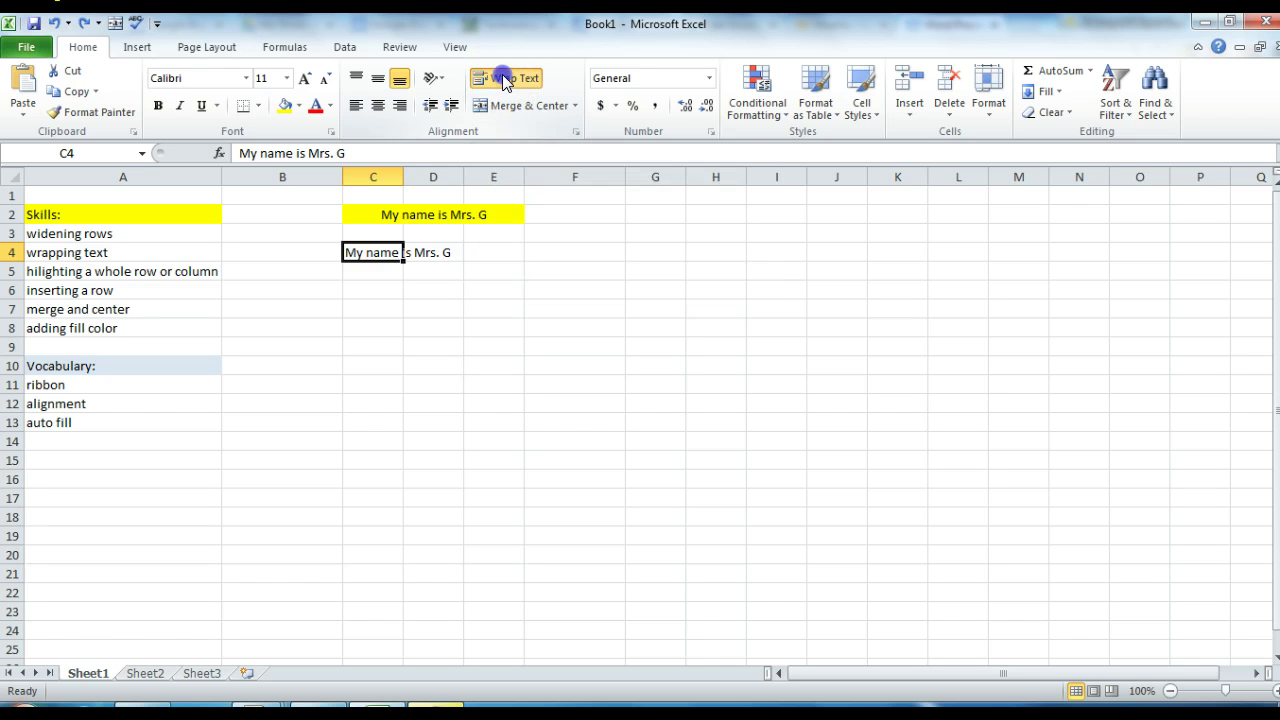
{"action": "left_click", "coordinate": [384, 279]}
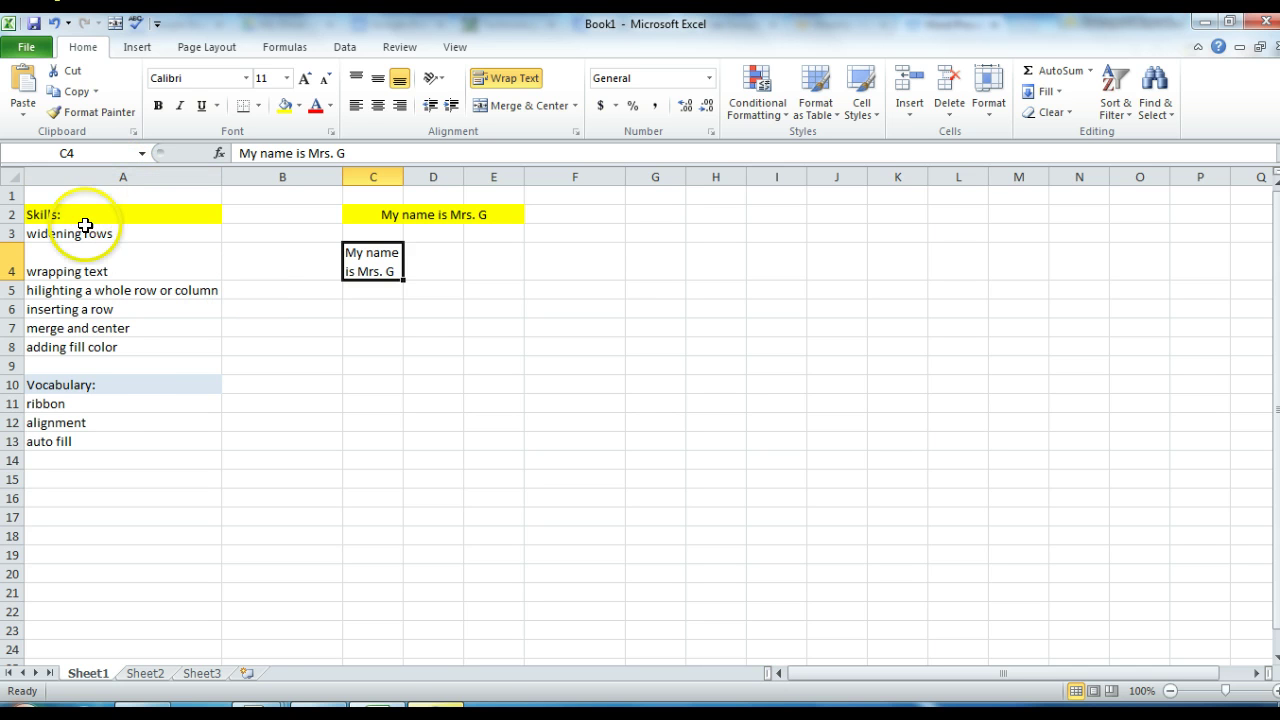
- Set the font color of the entire column A to the standard dark blue
{"action": "left_click", "coordinate": [127, 174]}
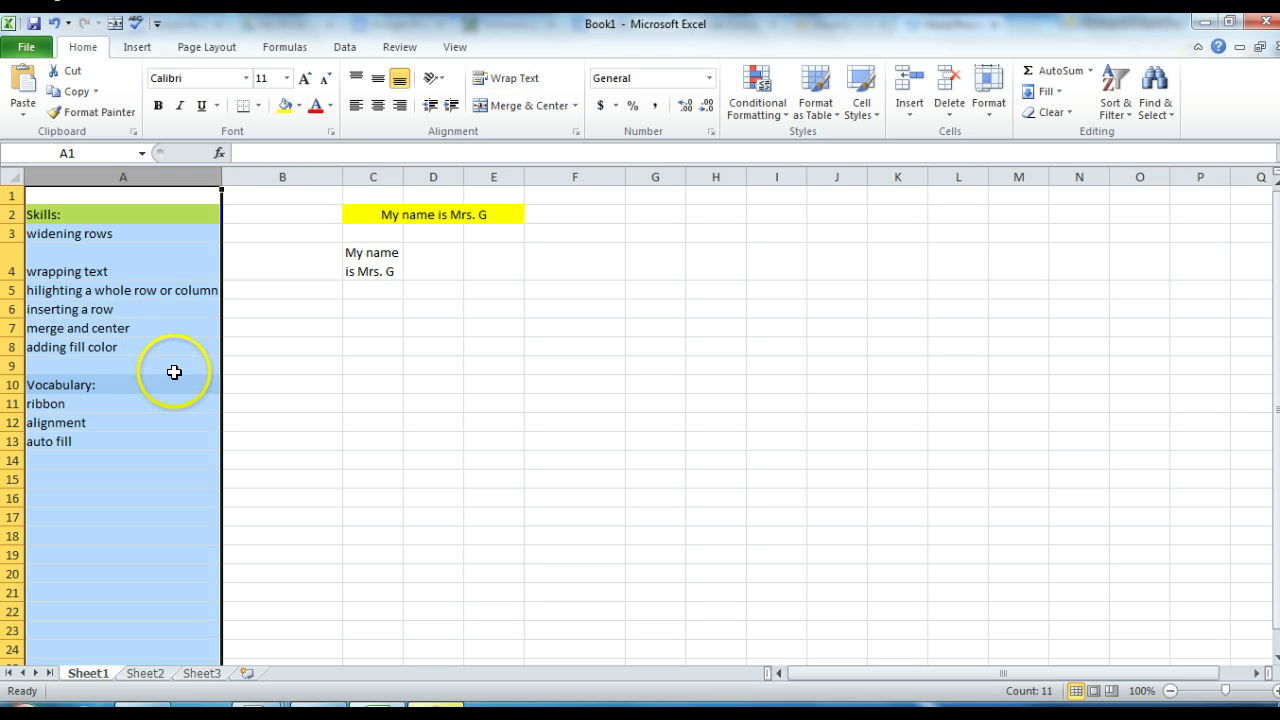
{"action": "left_click", "coordinate": [330, 105]}
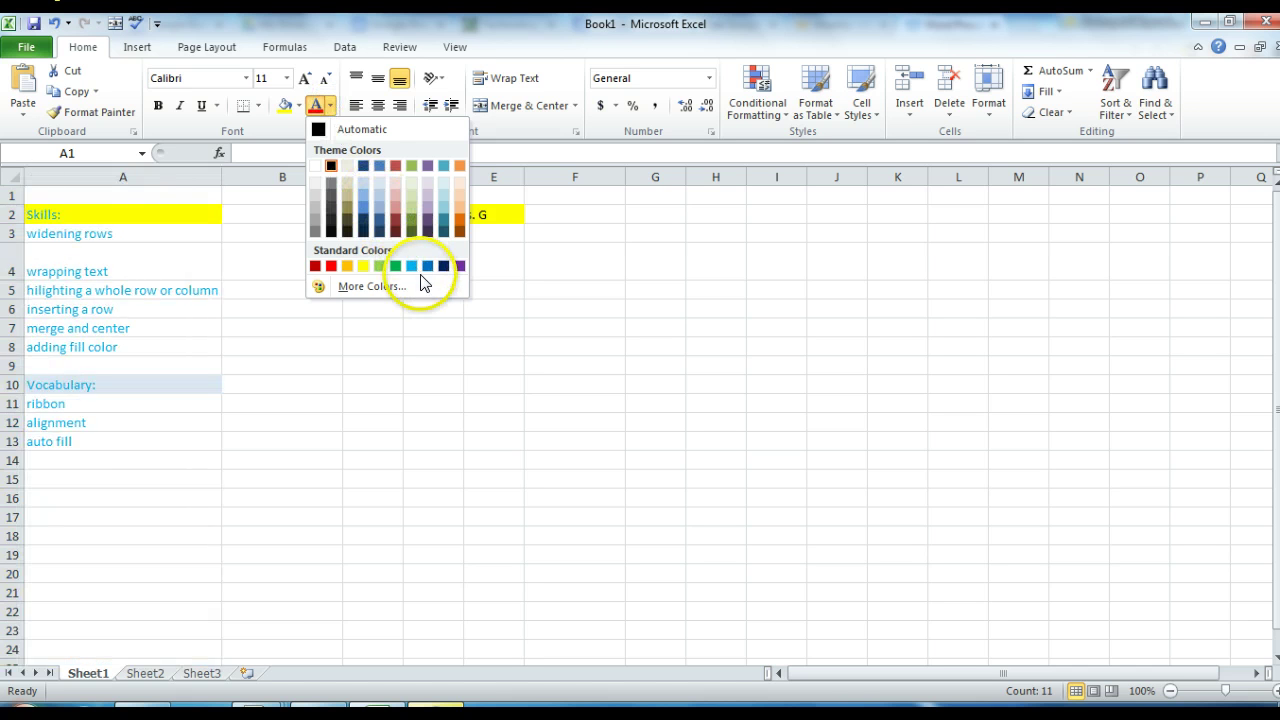
{"action": "left_click", "coordinate": [444, 266]}
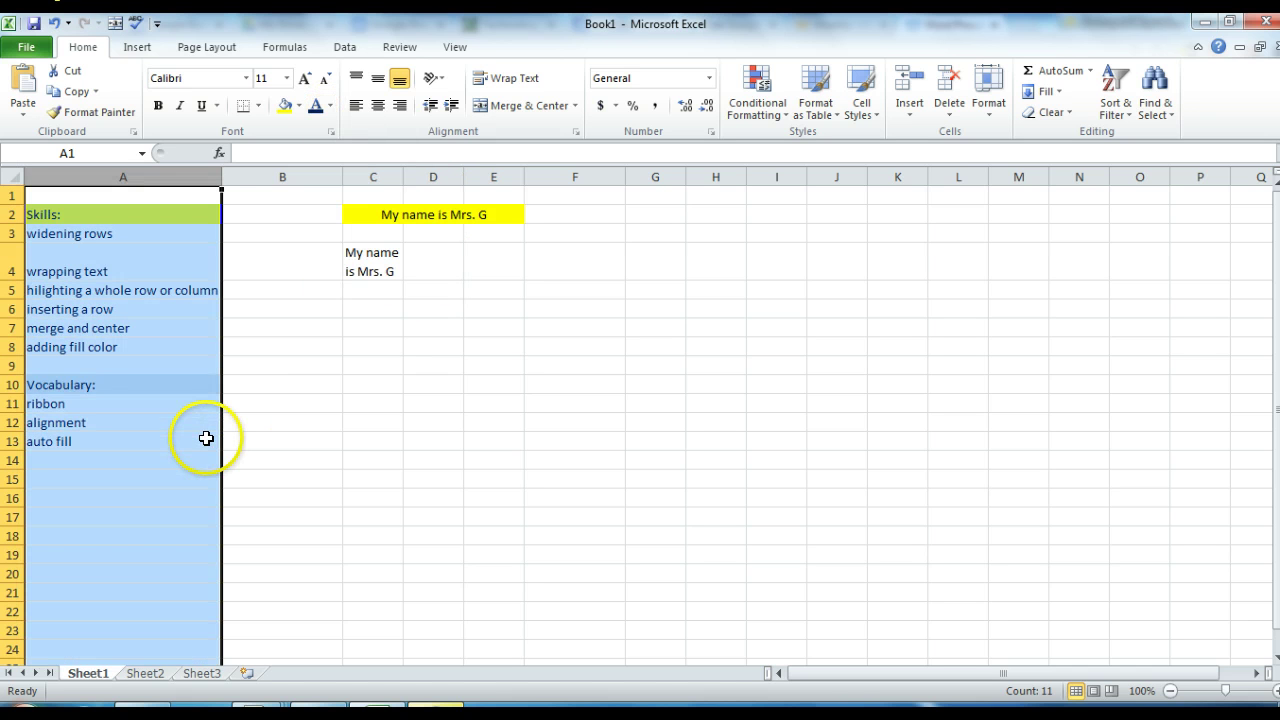
{"action": "left_click", "coordinate": [232, 420]}
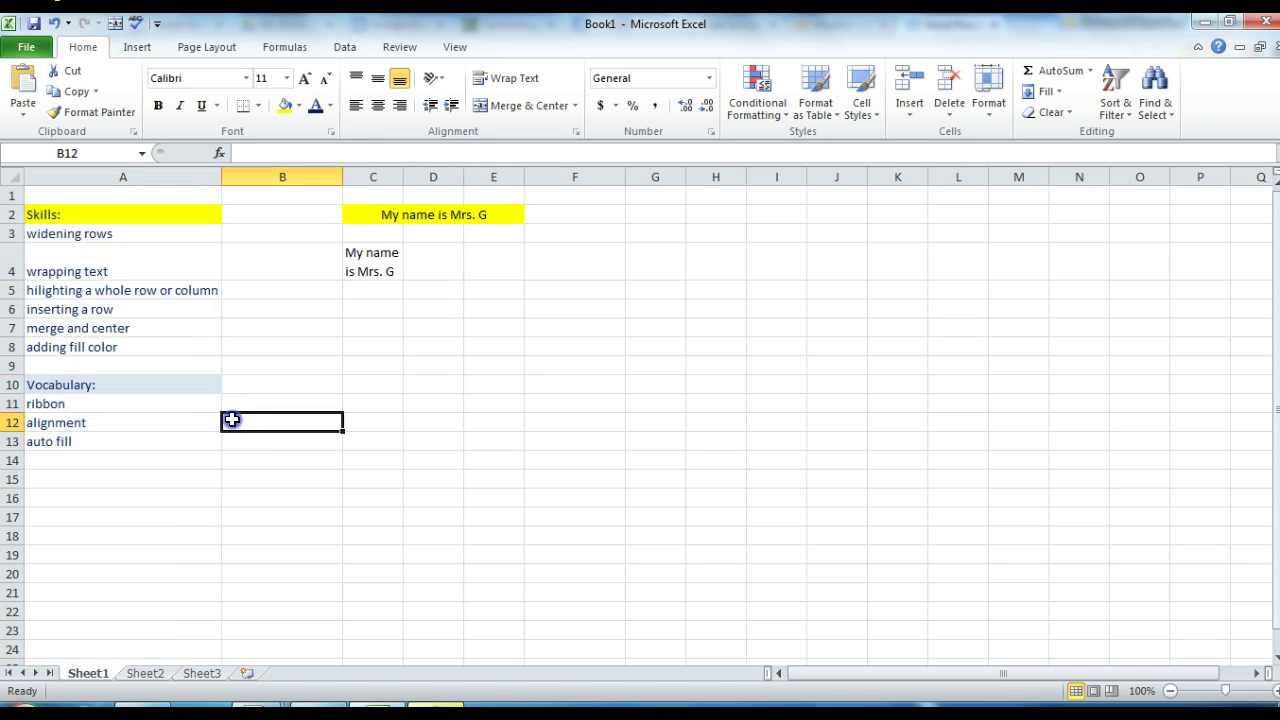
- Highlight the whole of column C and the whole of row 7 in turn, and clear the selection
{"action": "left_click", "coordinate": [376, 173]}
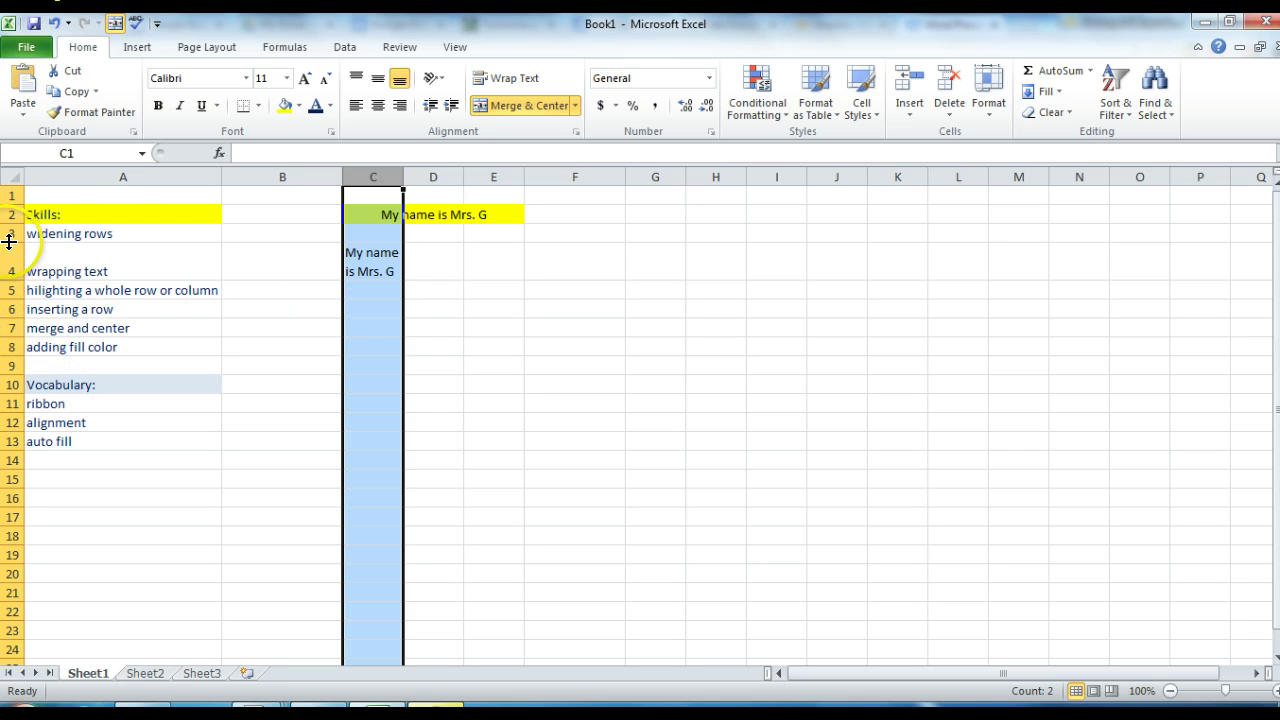
{"action": "left_click", "coordinate": [15, 327]}
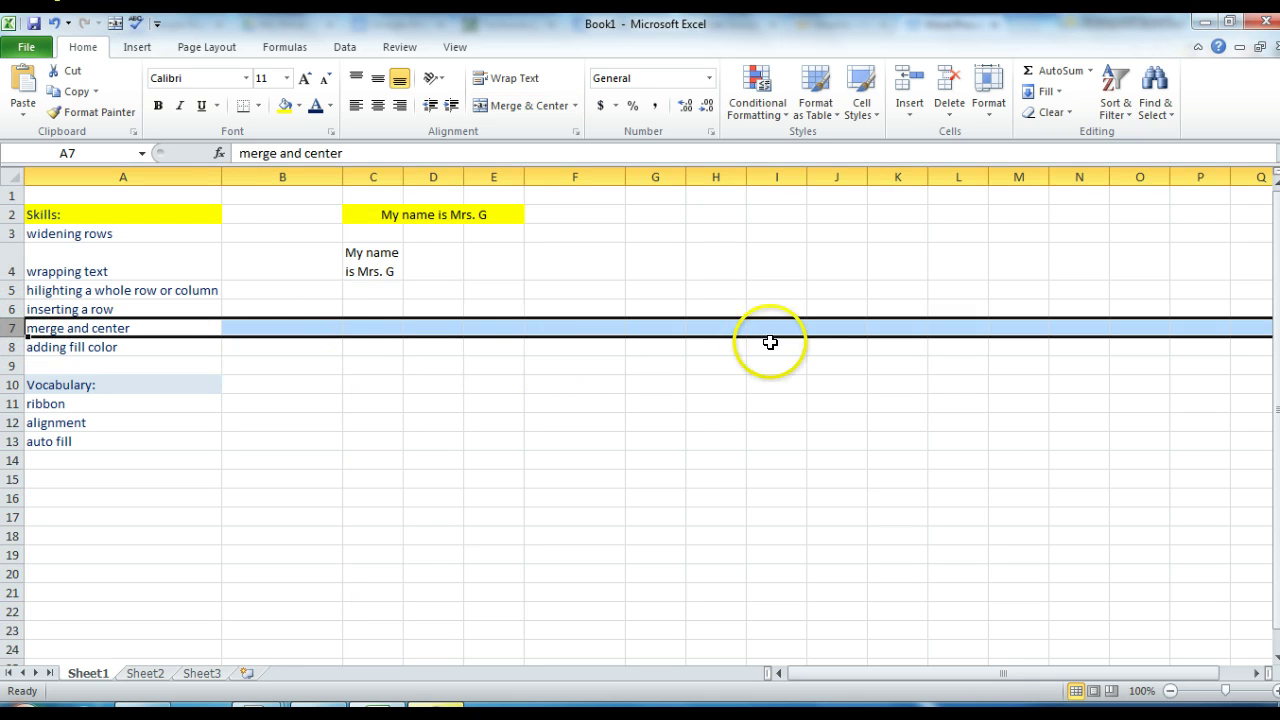
{"action": "left_click", "coordinate": [286, 378]}
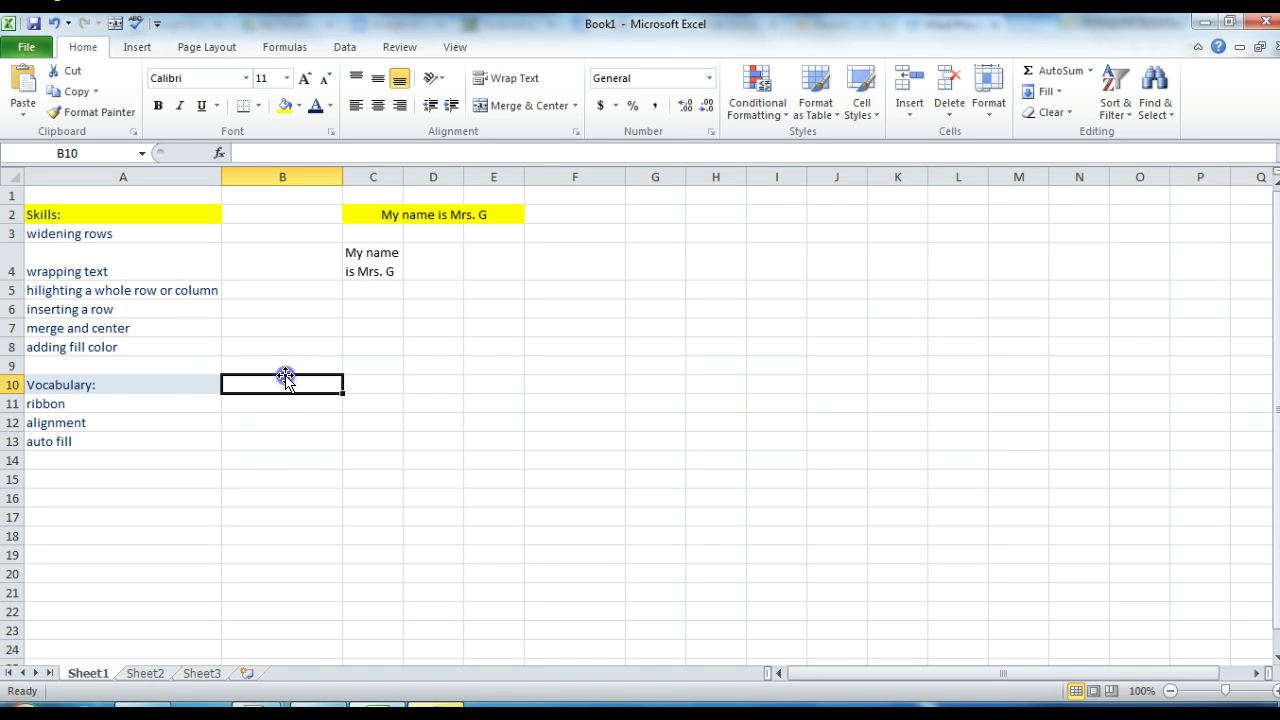
- Insert a new sheet row above the "inserting a row" entry in row 6
{"action": "left_click", "coordinate": [106, 311]}
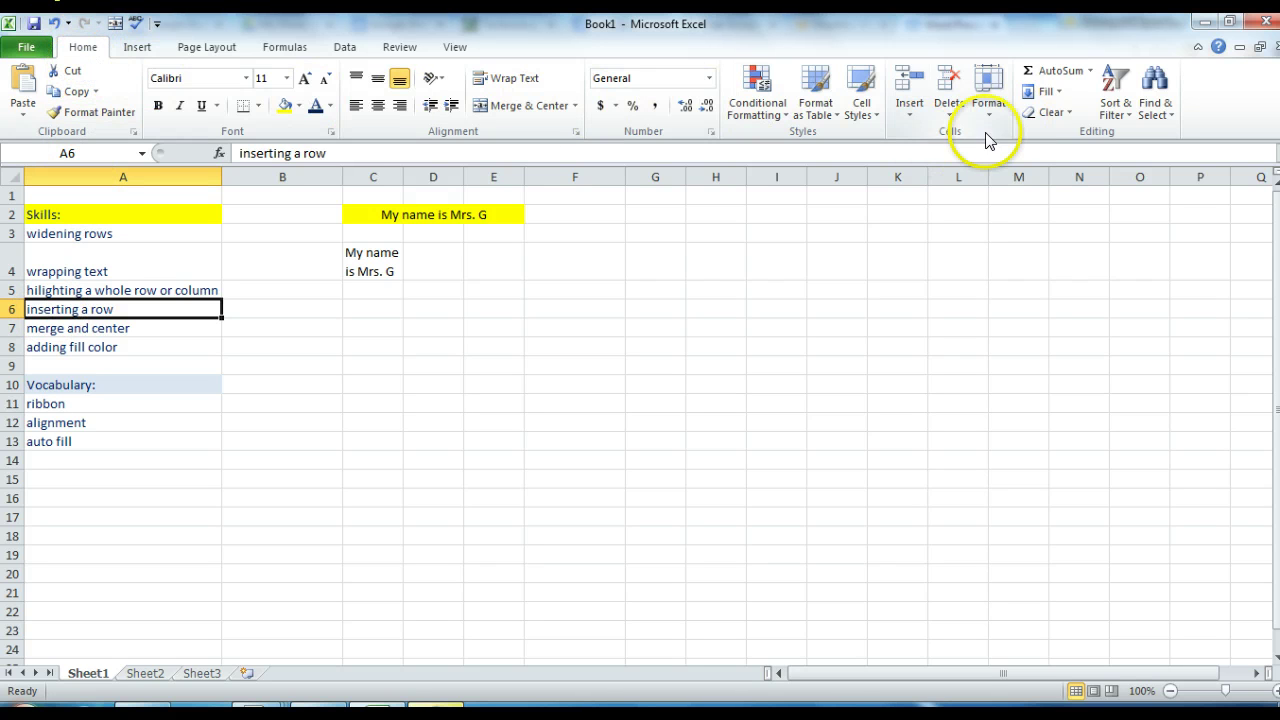
{"action": "left_click", "coordinate": [910, 110]}
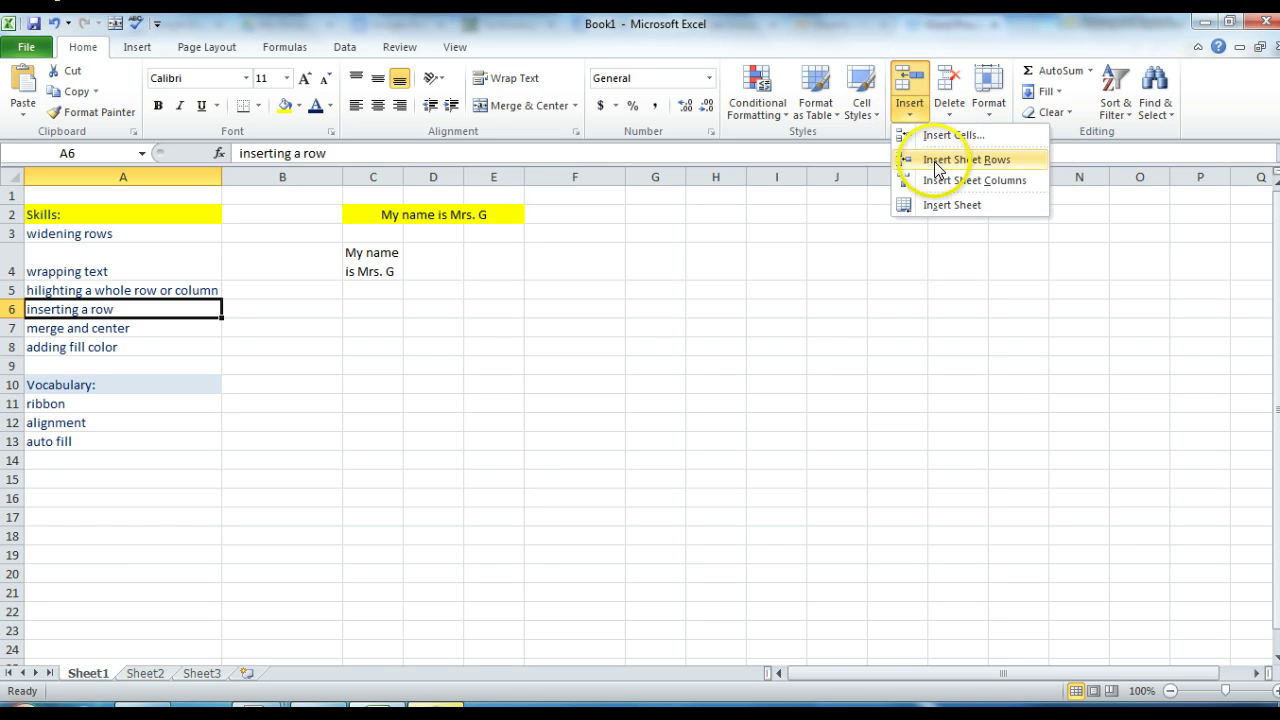
{"action": "left_click", "coordinate": [940, 159]}
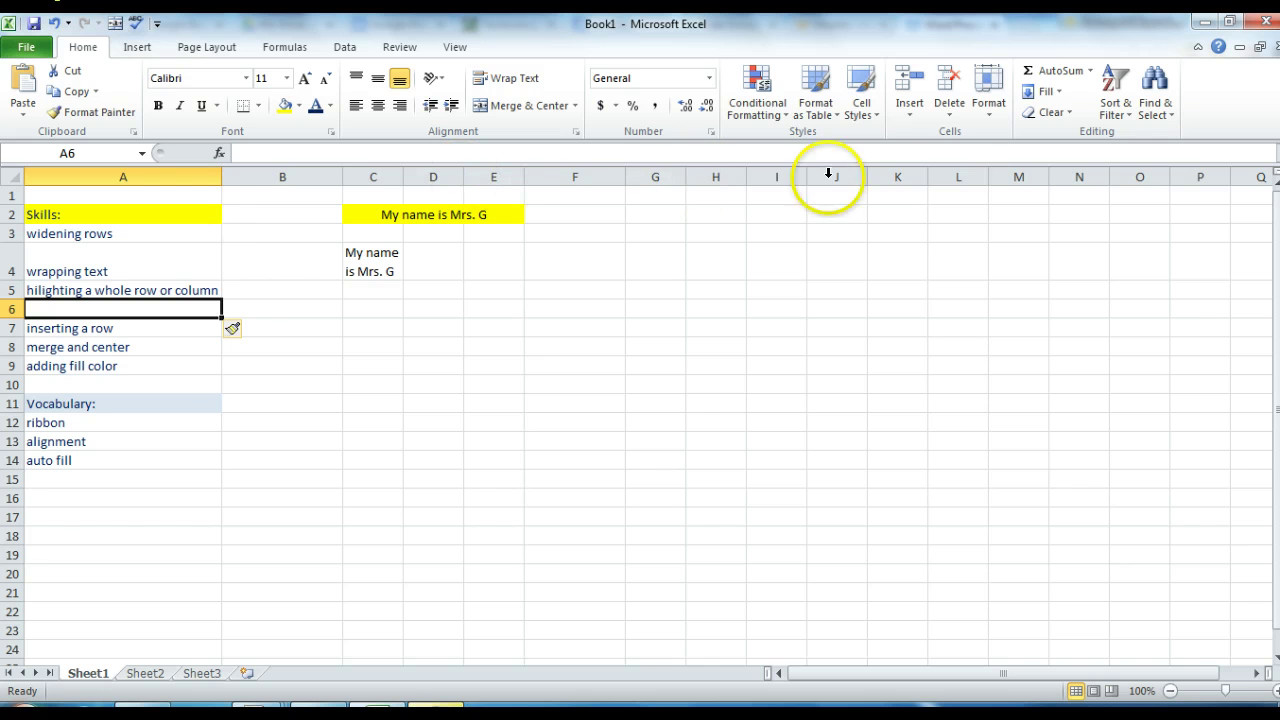
- Insert a new sheet column before column A
{"action": "left_click", "coordinate": [909, 112]}
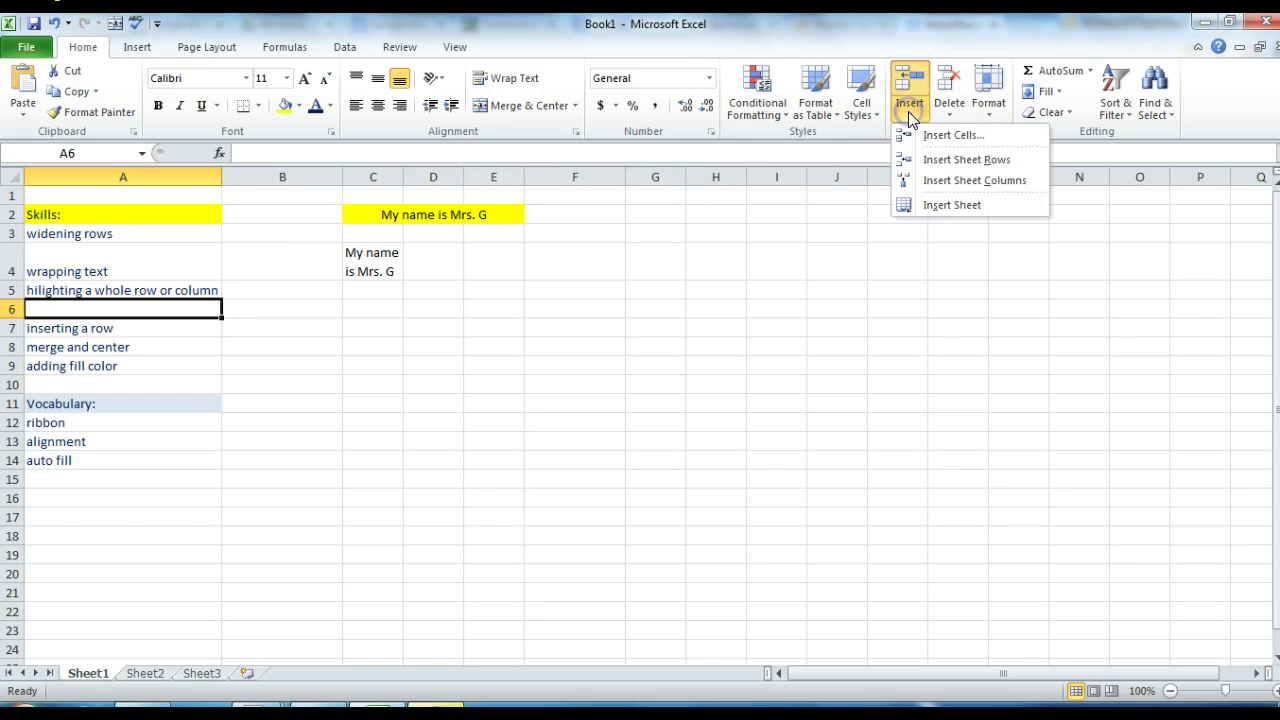
{"action": "left_click", "coordinate": [948, 182]}
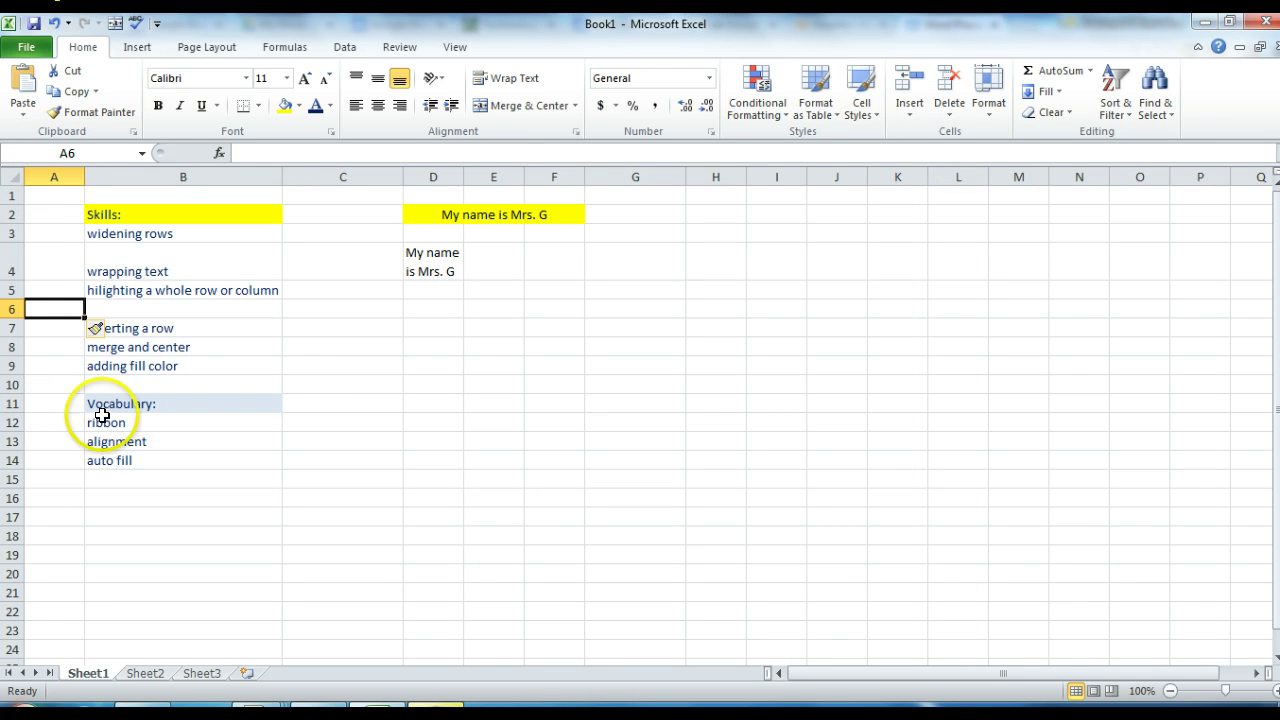
{"action": "left_click", "coordinate": [313, 327]}
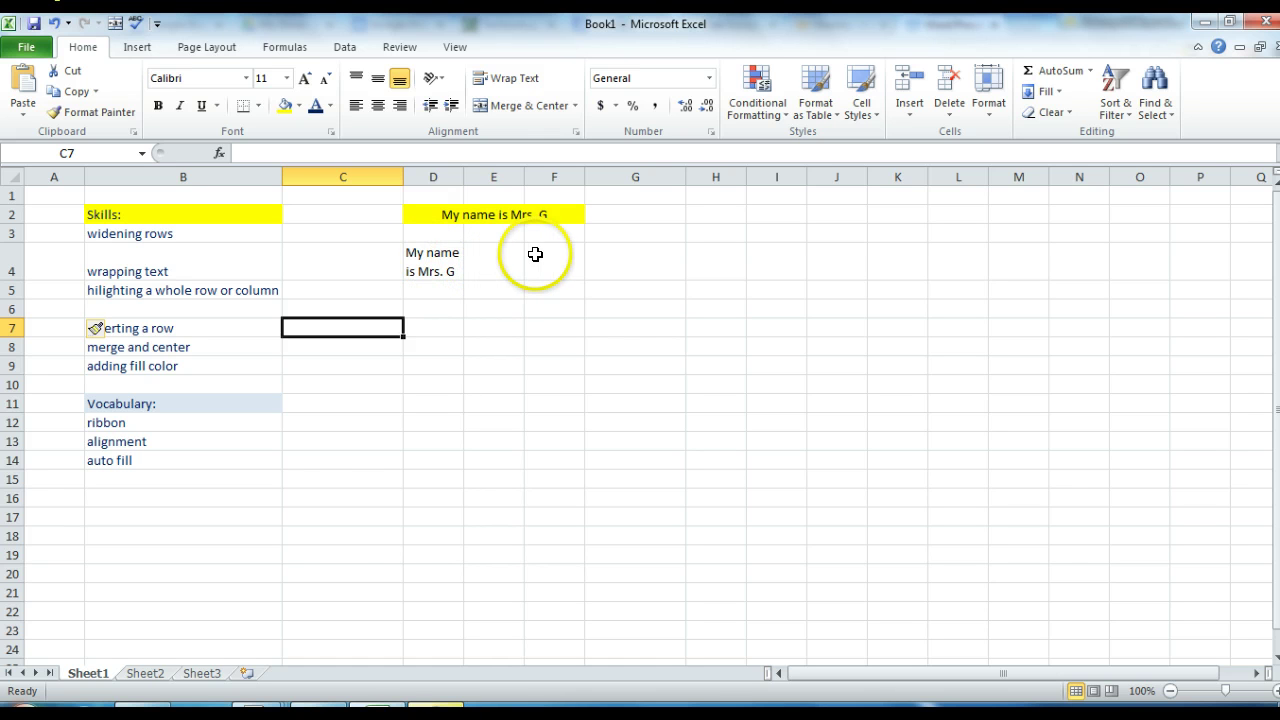
- Merge and center cells D4 to F4 across the three columns
{"action": "left_click", "coordinate": [424, 256]}
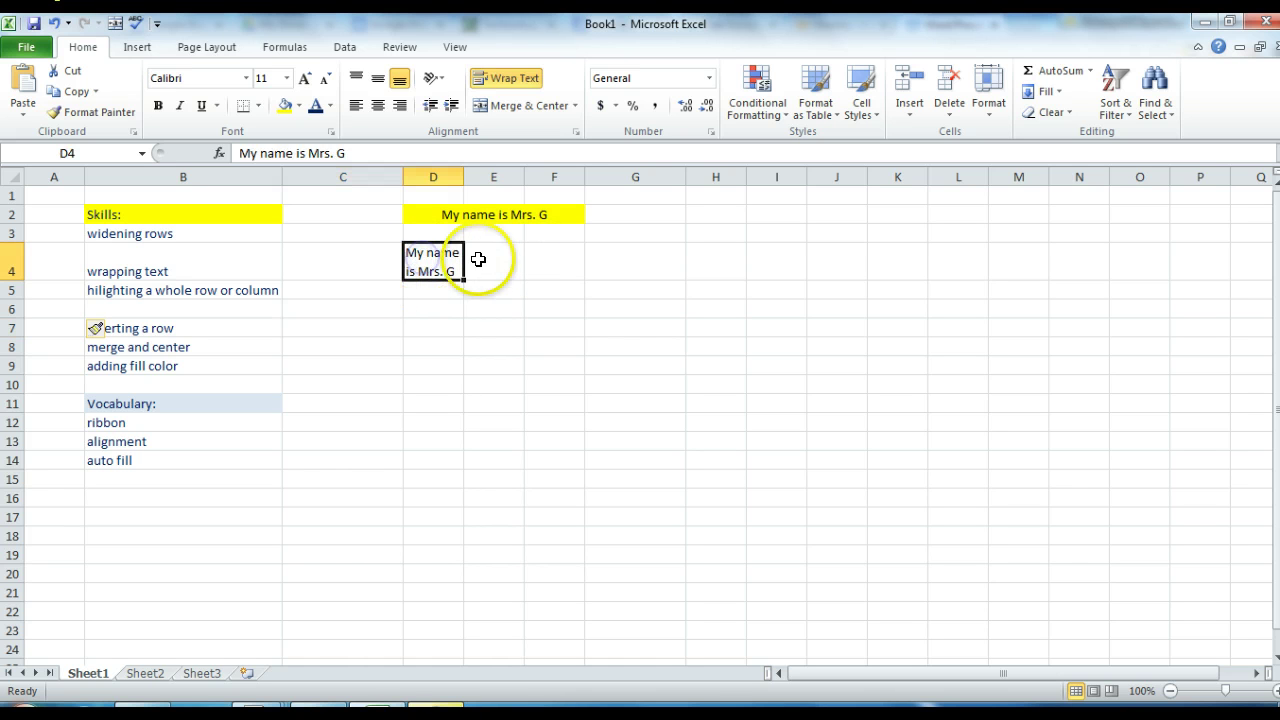
{"action": "left_click", "coordinate": [482, 259]}
{"action": "left_click", "coordinate": [551, 259]}
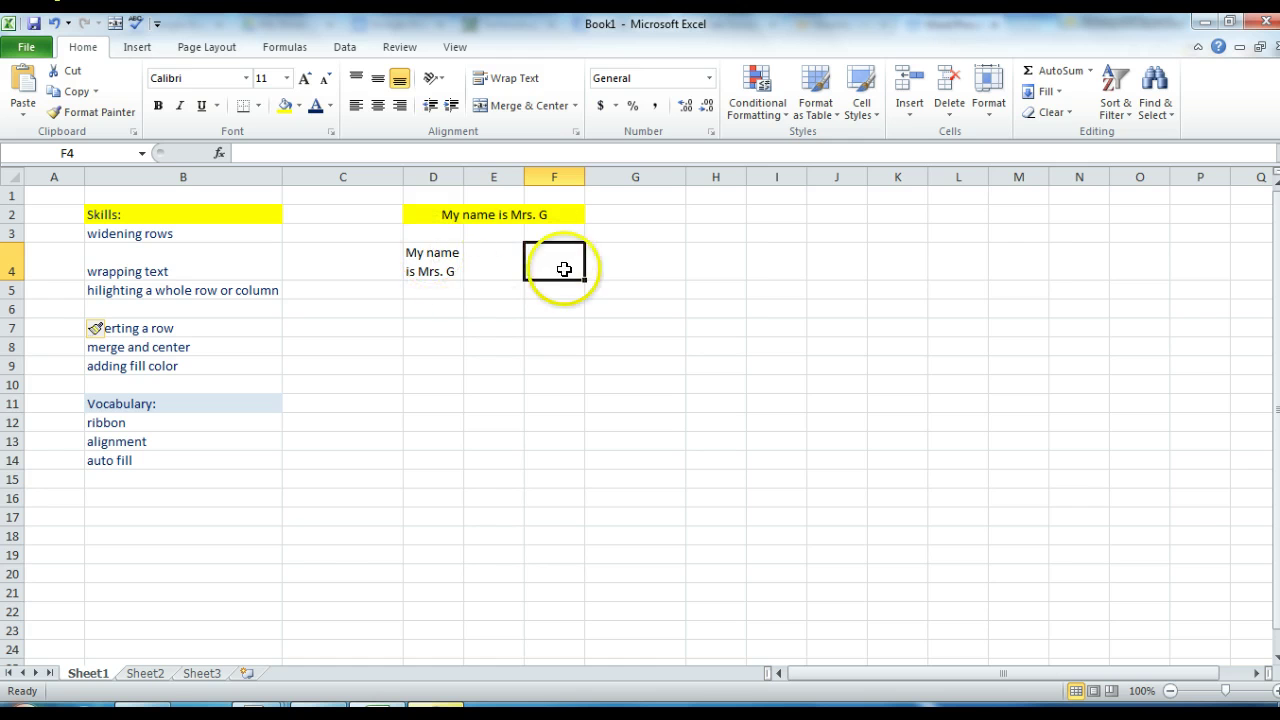
{"action": "left_click", "coordinate": [422, 258]}
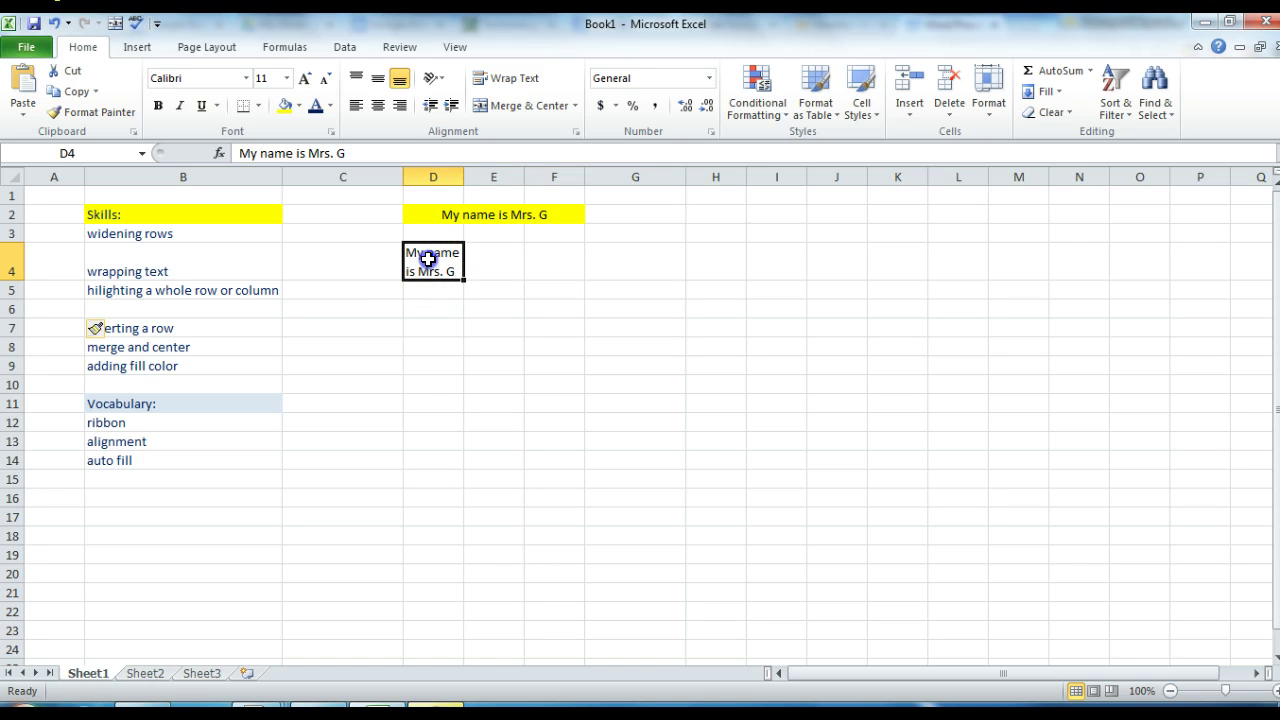
{"action": "left_click_drag", "start_coordinate": [467, 261], "coordinate": [546, 259]}
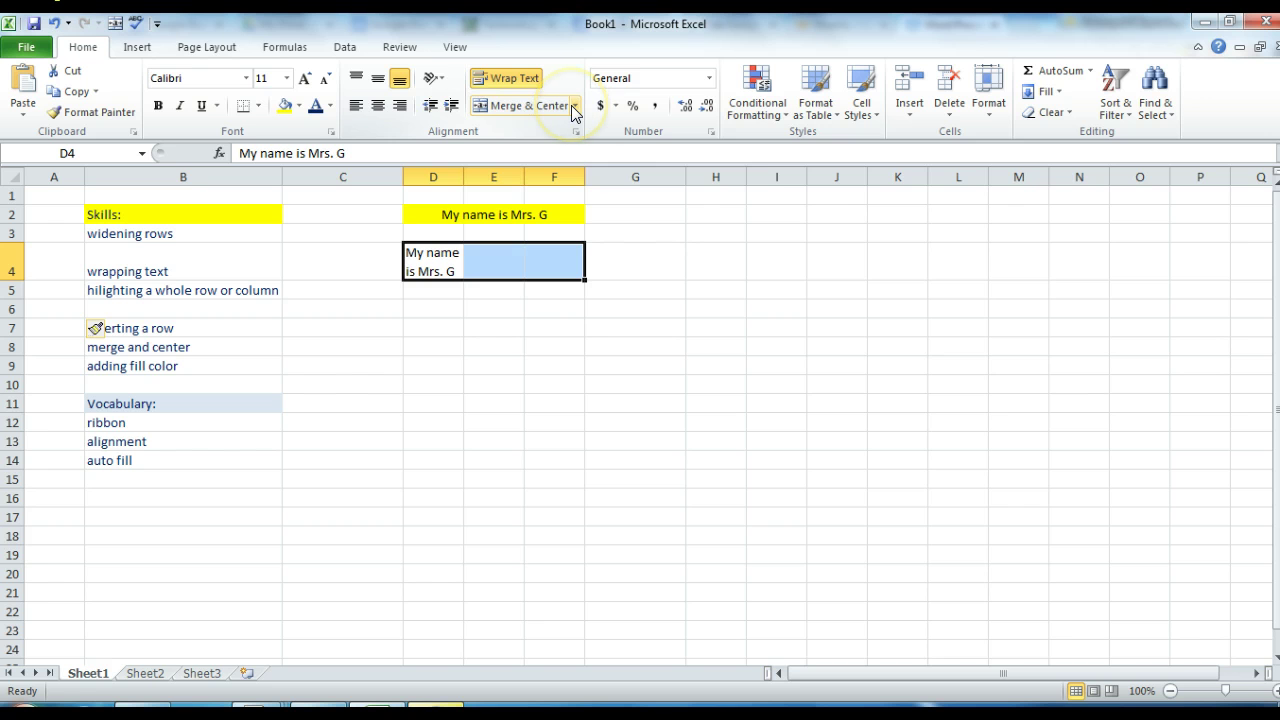
{"action": "left_click", "coordinate": [530, 105]}
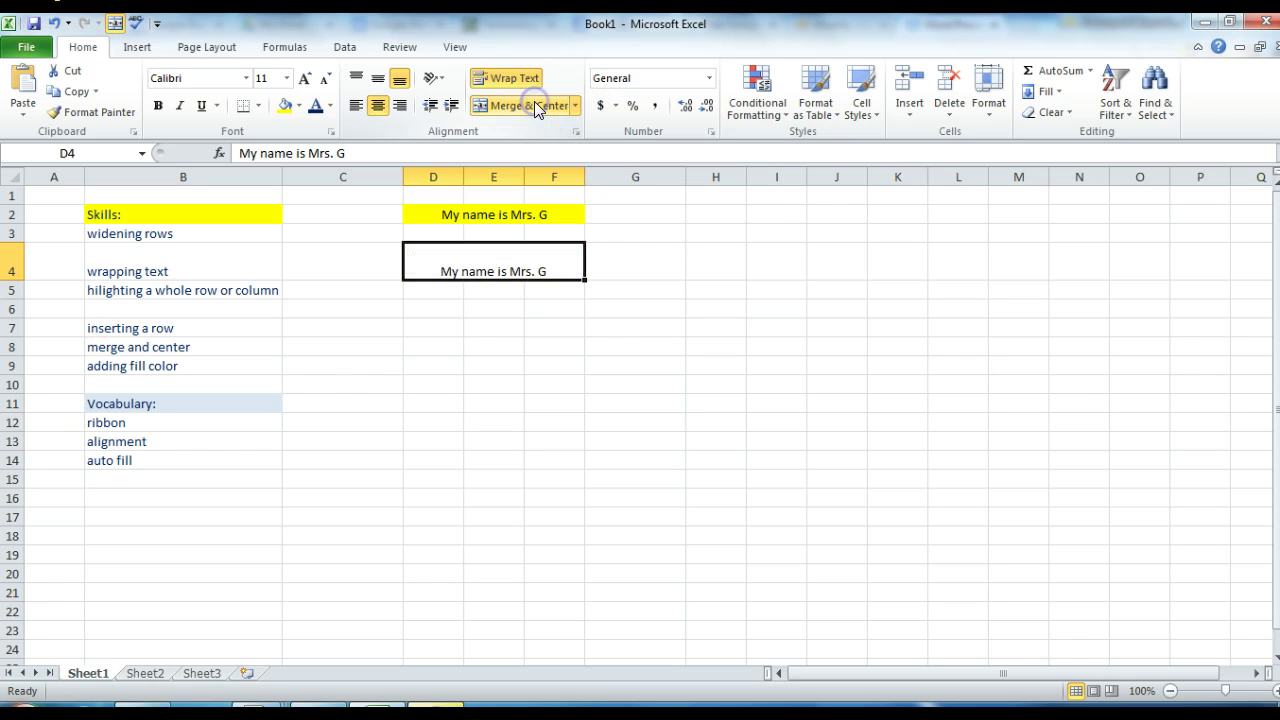
{"action": "left_click", "coordinate": [500, 305]}
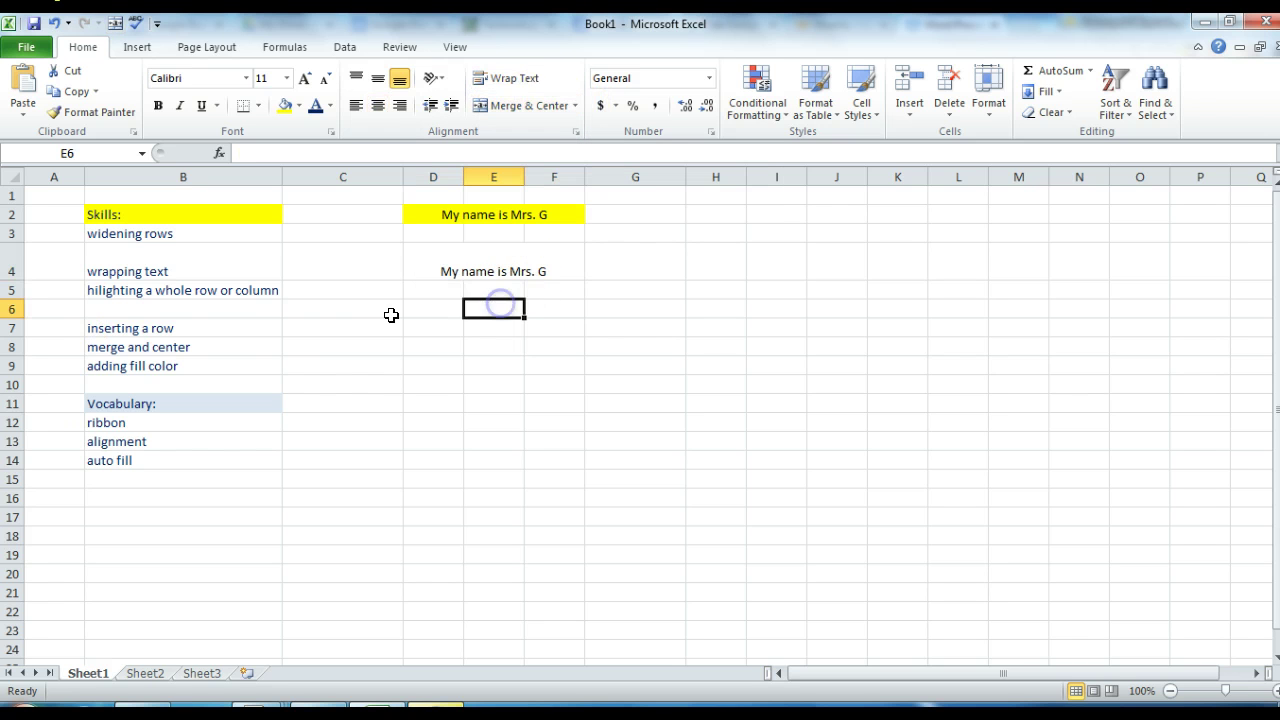
- Reduce the height of row 4 so it fits a single line of text
{"action": "left_click_drag", "start_coordinate": [18, 279], "coordinate": [18, 263]}
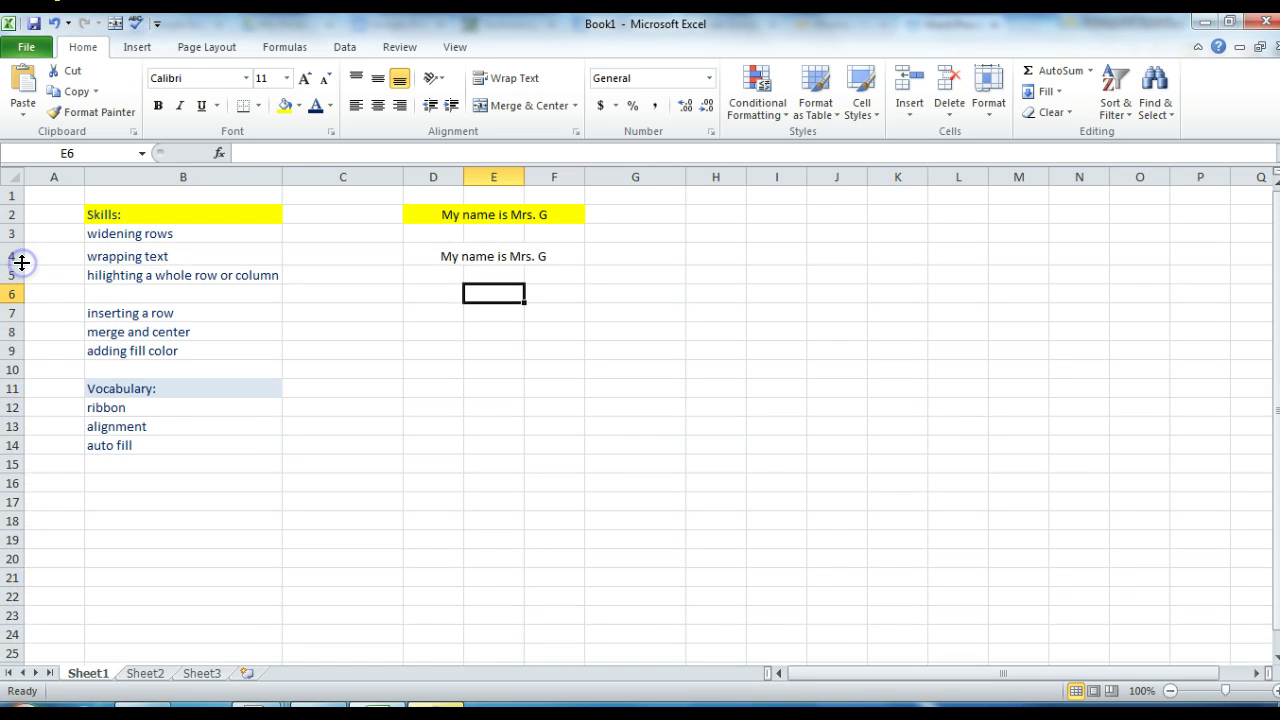
{"action": "left_click", "coordinate": [452, 295]}
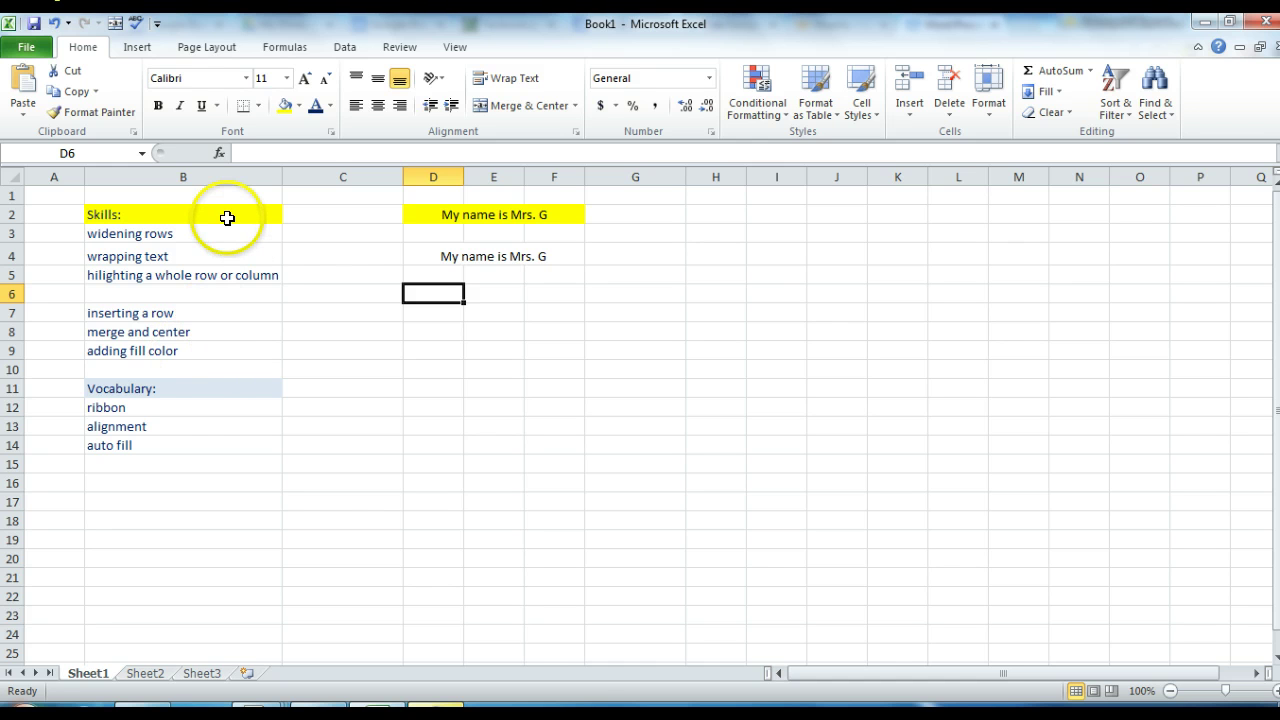
- Fill the merged cell D4 with a turquoise-green shade picked from the standard palette of additional colors
{"action": "left_click", "coordinate": [518, 254]}
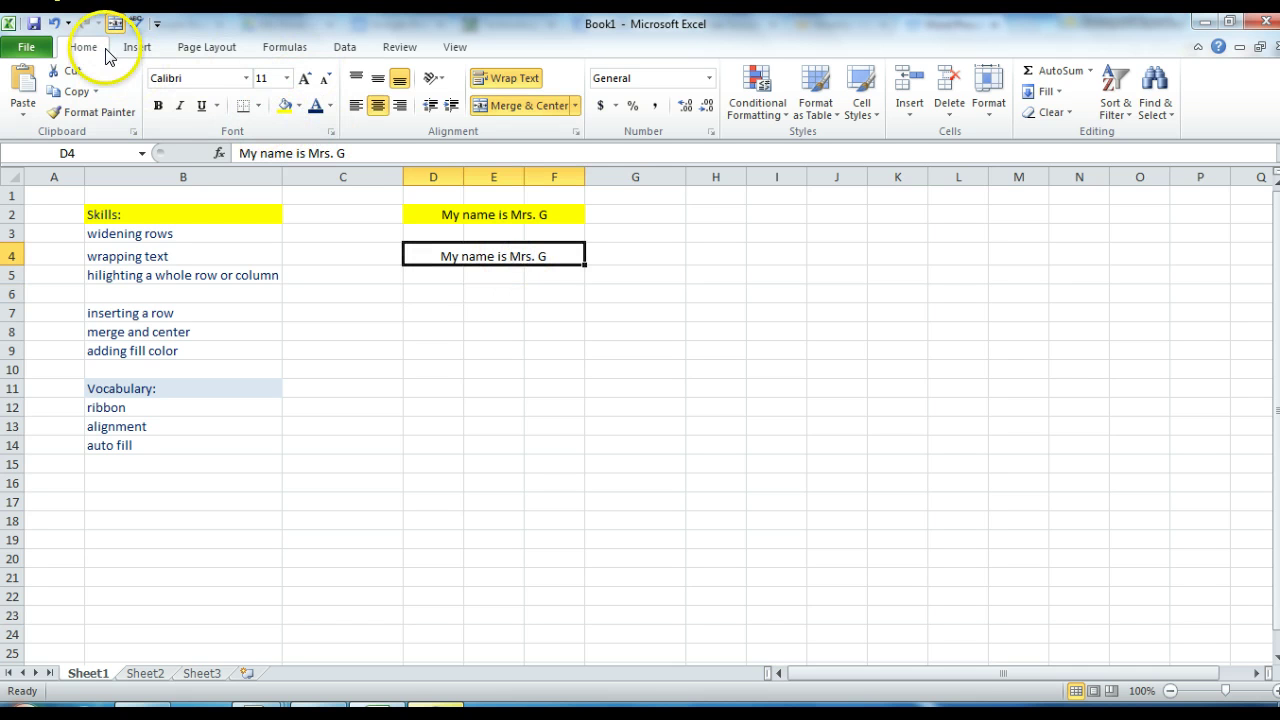
{"action": "left_click", "coordinate": [298, 106]}
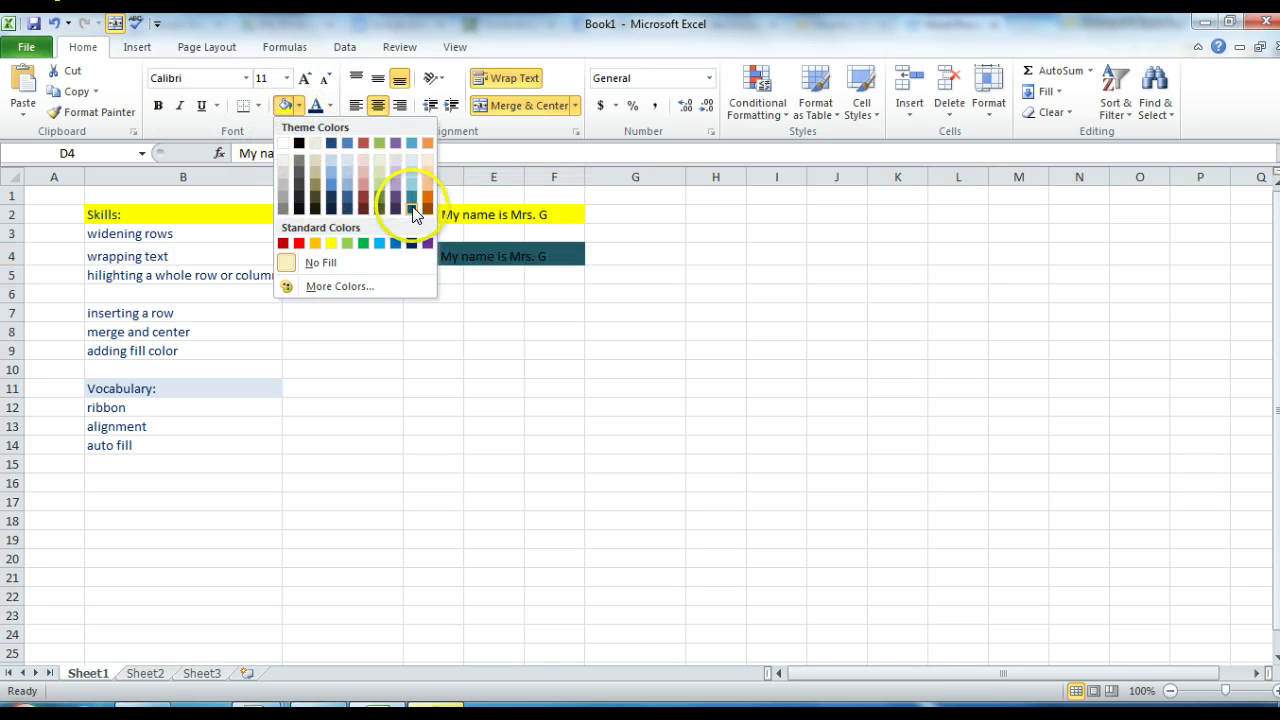
{"action": "left_click", "coordinate": [340, 287]}
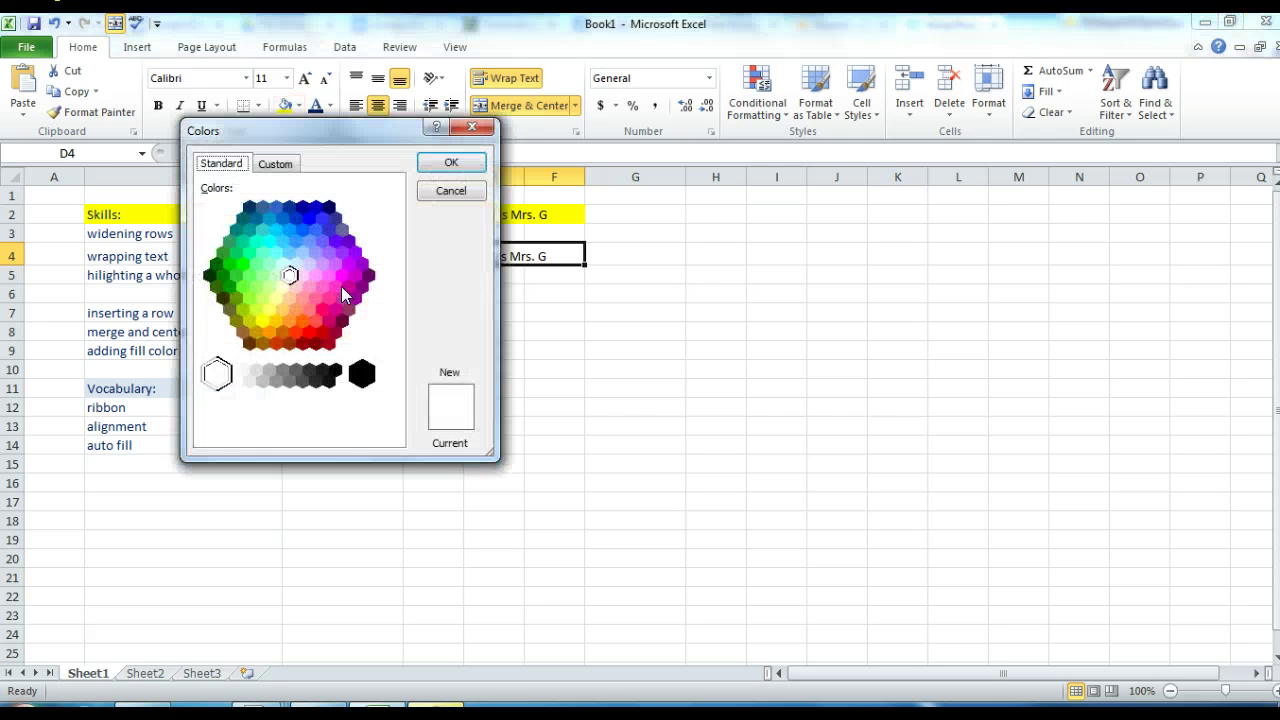
{"action": "left_click", "coordinate": [257, 239]}
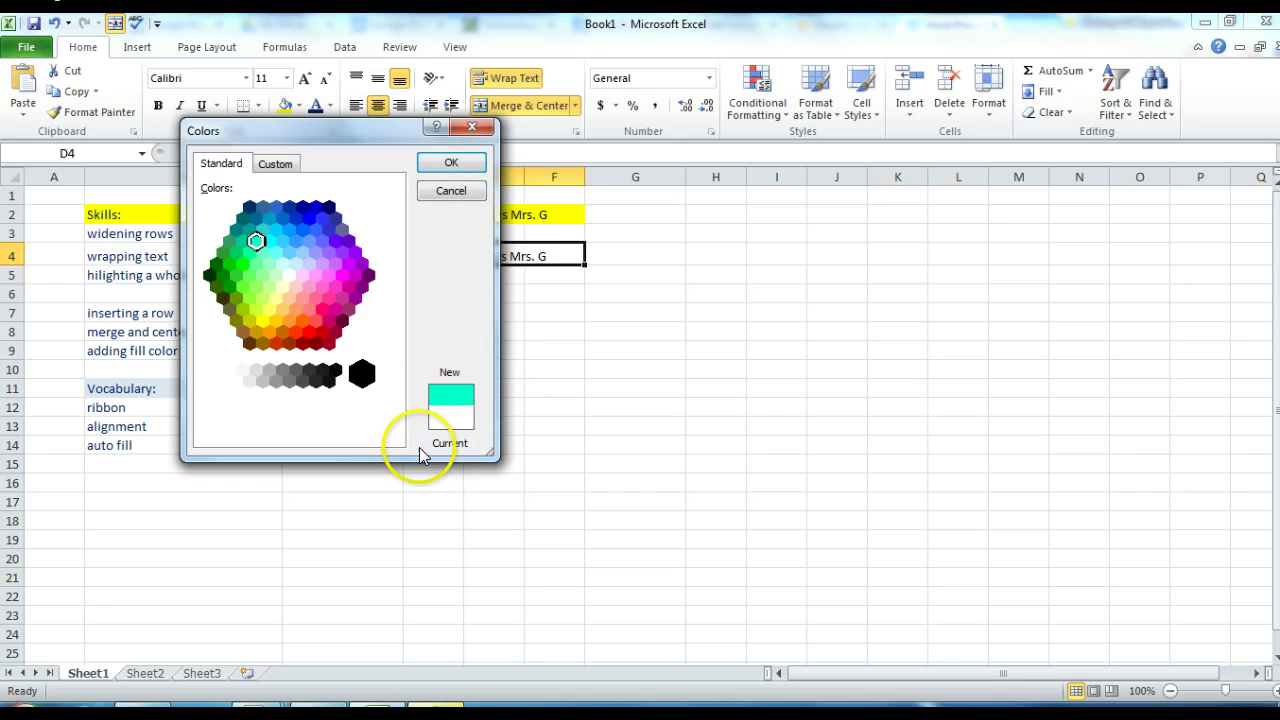
{"action": "left_click", "coordinate": [449, 163]}
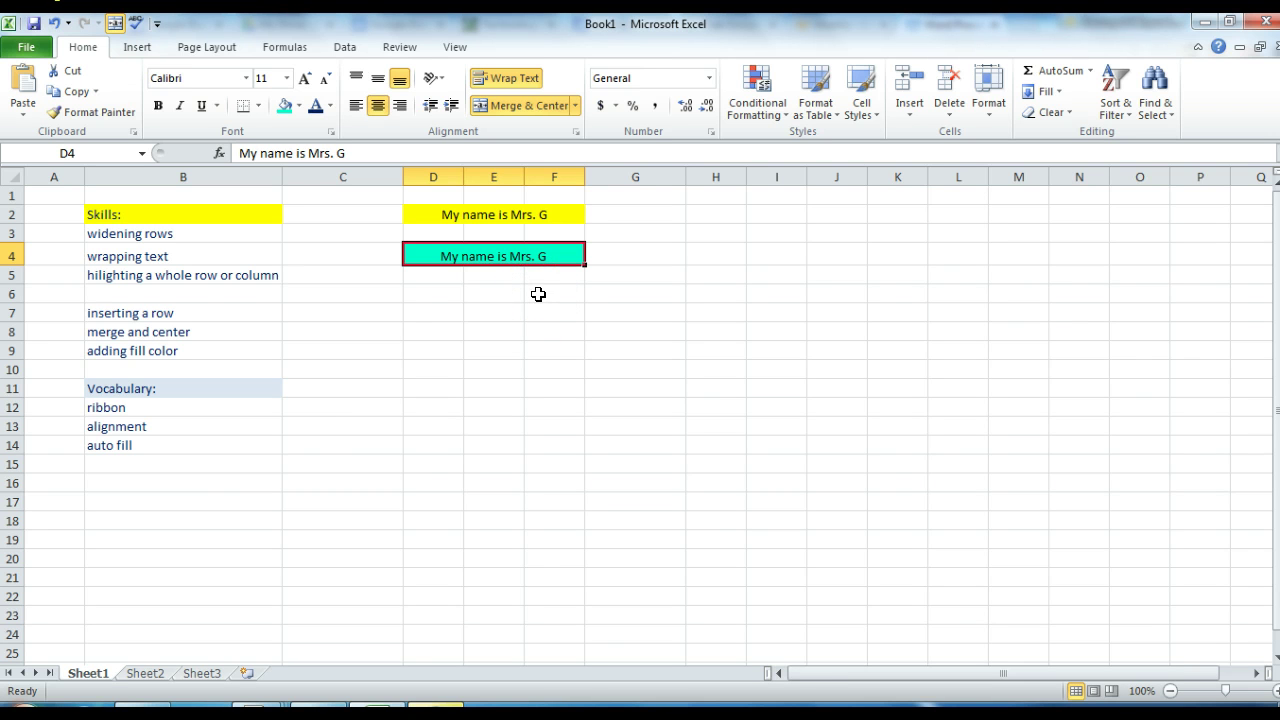
- Auto fill the "auto fill" entry from cell B14 down through B19
{"action": "left_click", "coordinate": [174, 445]}
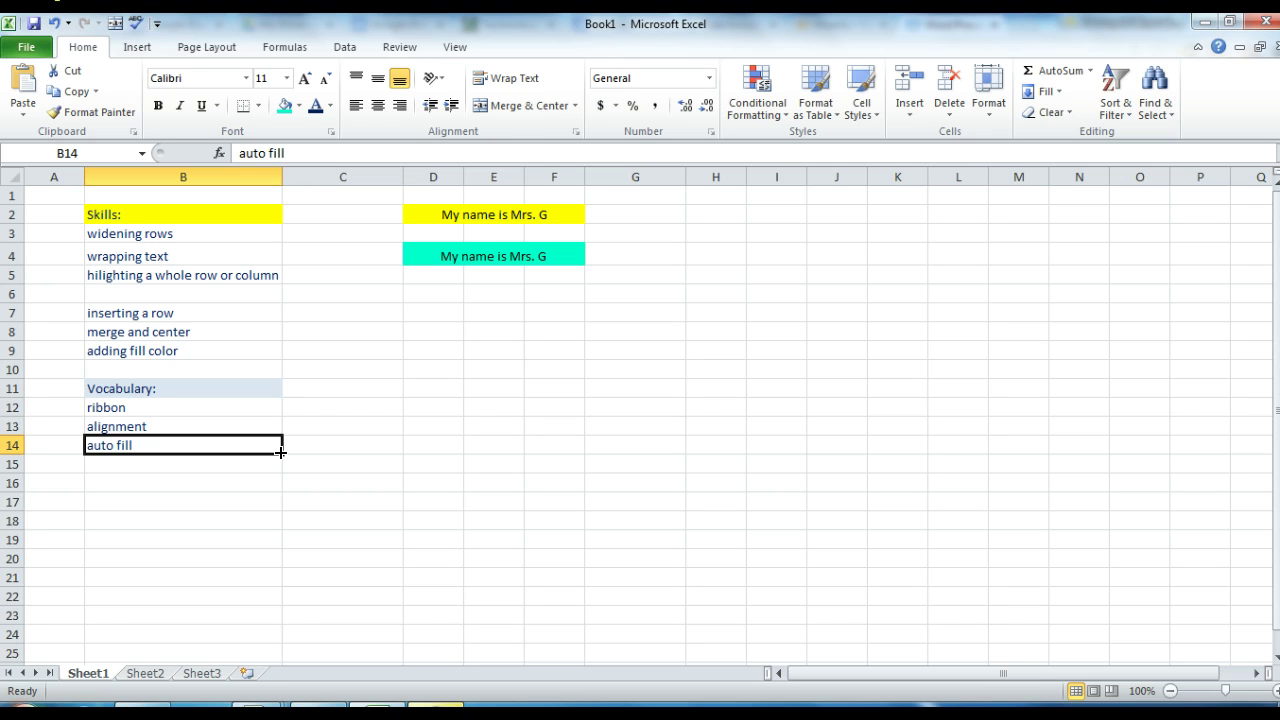
{"action": "left_click_drag", "start_coordinate": [280, 452], "coordinate": [272, 547]}
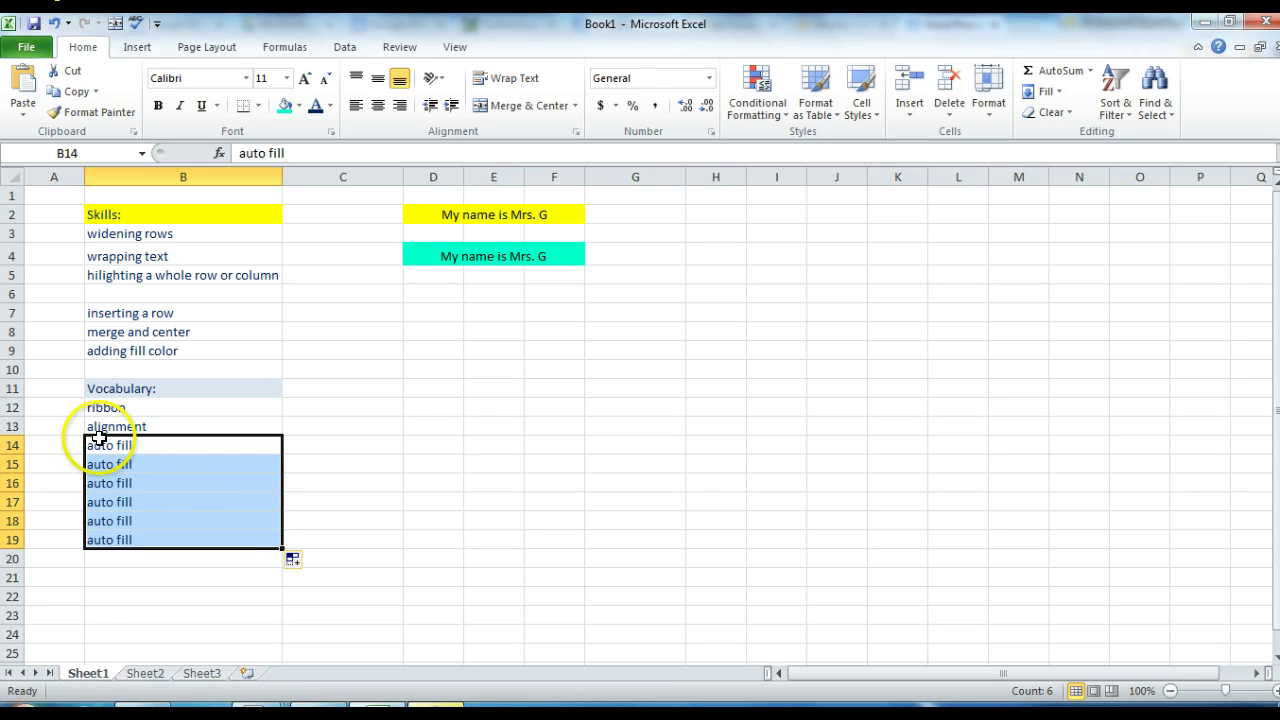